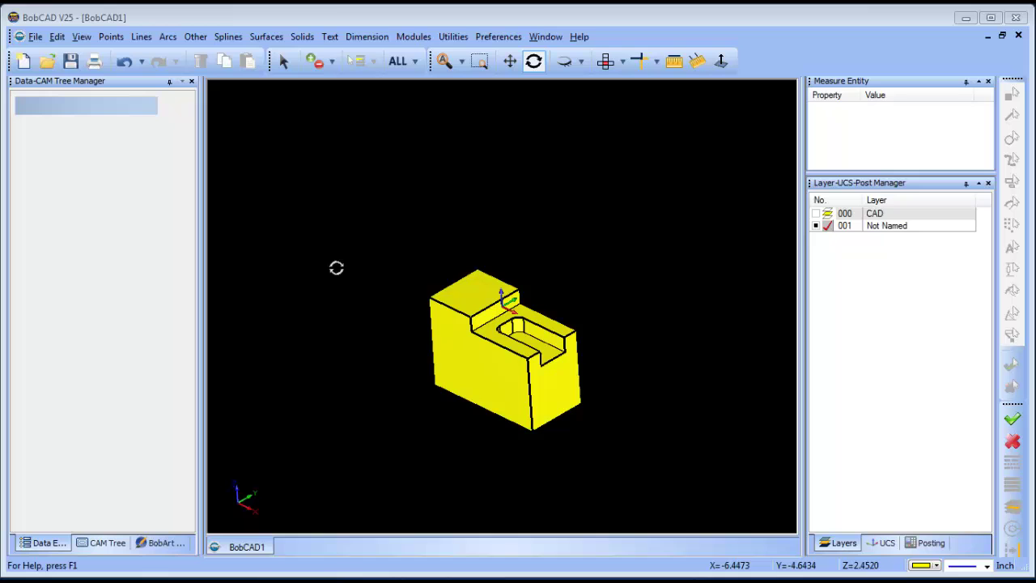
# - Create a bounding-box milling stock around the part with the Stock Wizard
pyautogui.moveTo(462, 358); pyautogui.dragTo(492, 352)
pyautogui.scroll(2, 493, 352)
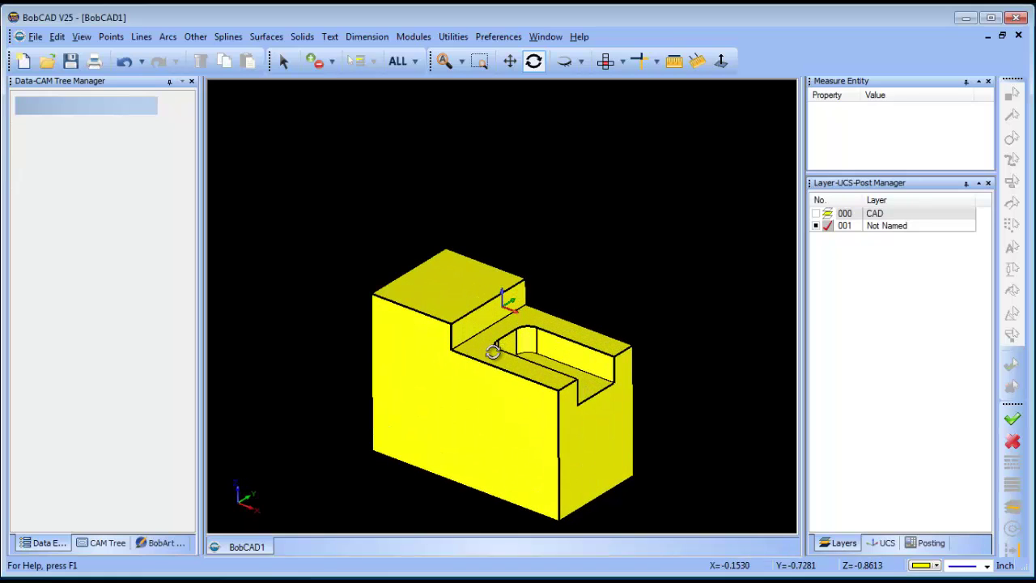
pyautogui.moveTo(534, 333); pyautogui.dragTo(528, 355)
pyautogui.scroll(-2, 523, 342)
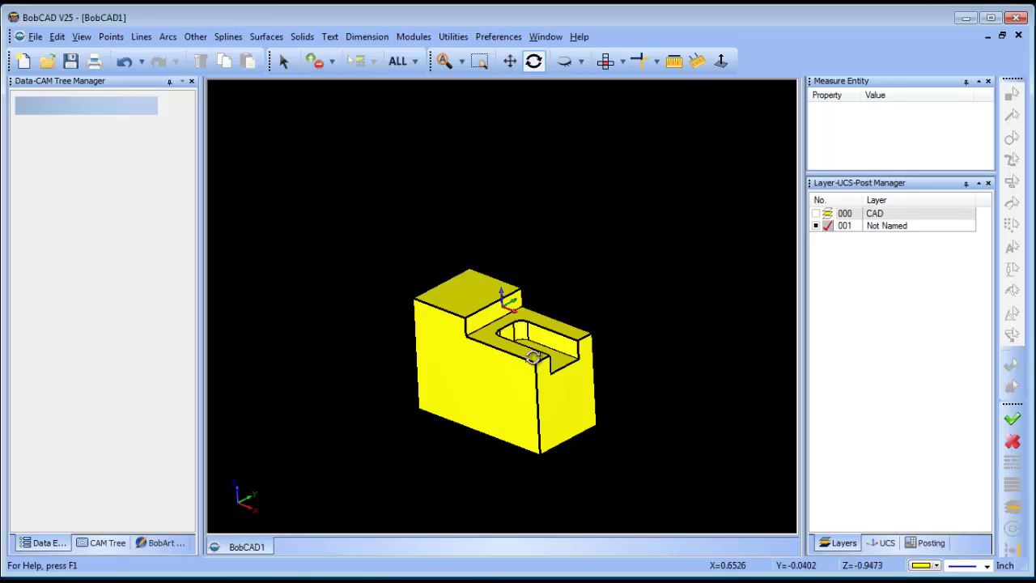
pyautogui.moveTo(533, 357); pyautogui.dragTo(518, 360)
pyautogui.click(102, 542)
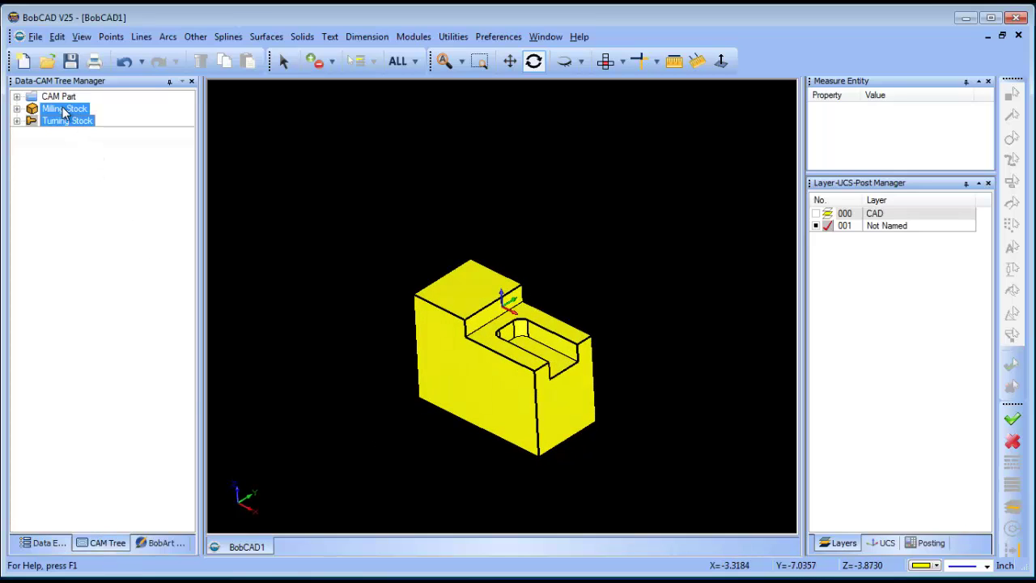
pyautogui.rightClick(64, 112)
pyautogui.click(112, 120)
pyautogui.click(108, 297)
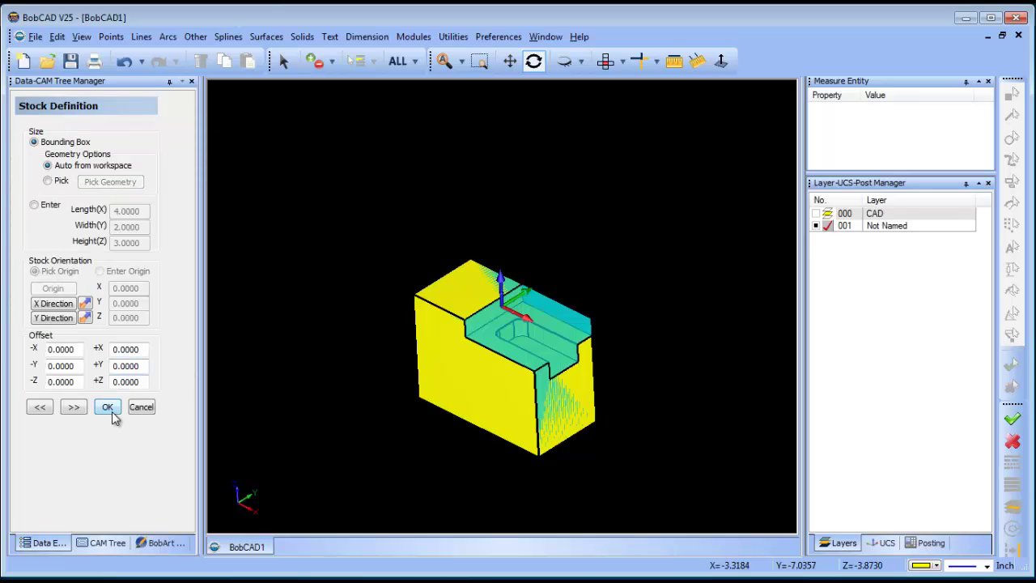
pyautogui.click(74, 407)
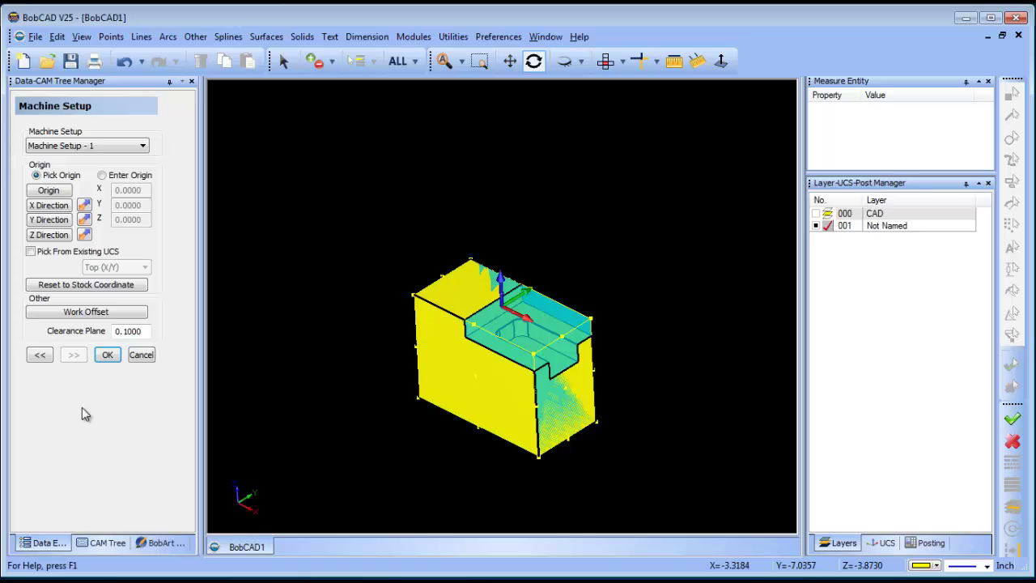
# - Place the machine setup origin on the part's top corner and accept Machine Setup - 1
pyautogui.click(49, 189)
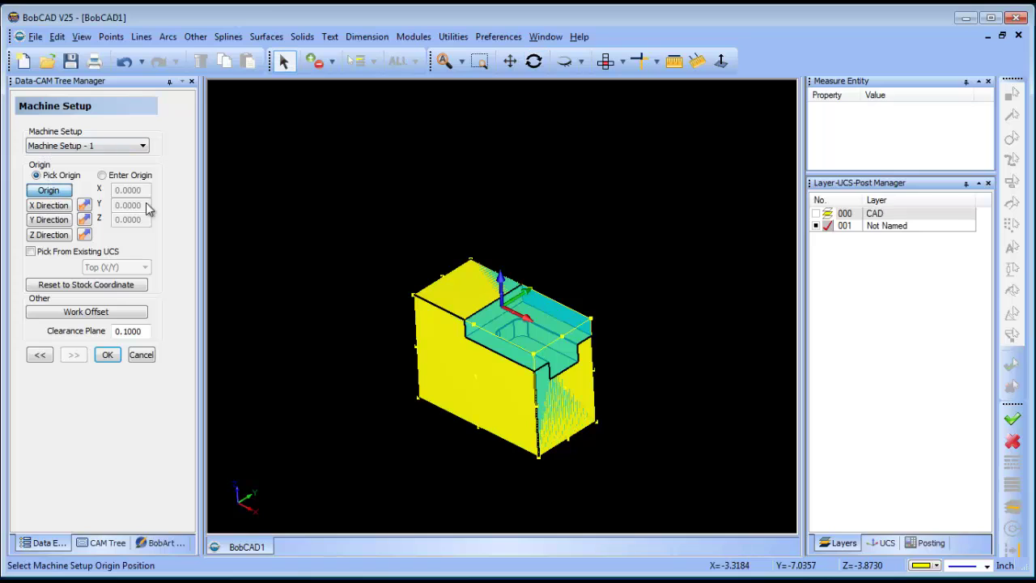
pyautogui.click(472, 262)
pyautogui.click(108, 354)
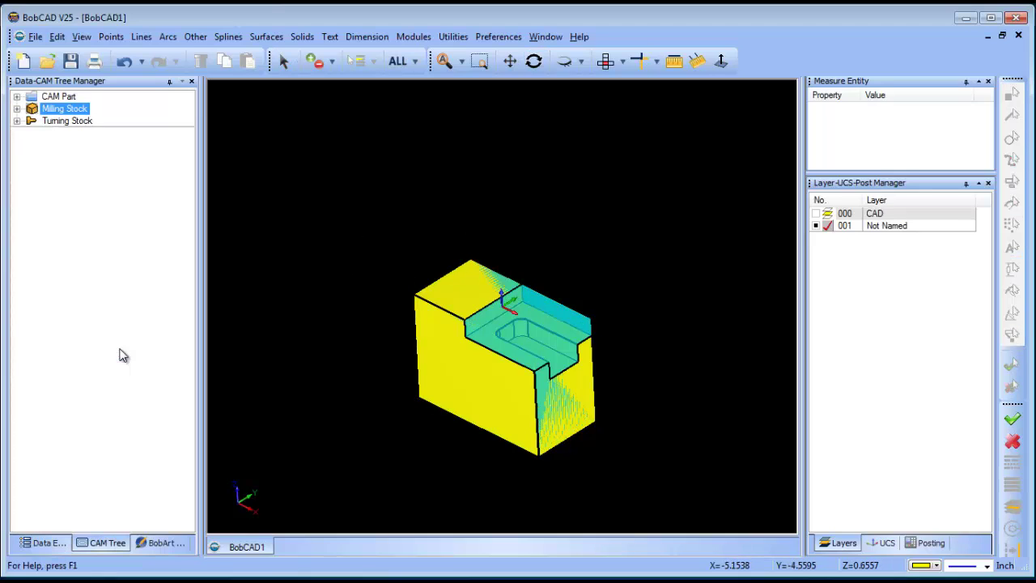
# - Start a Mill 2 Axis Facing feature on Machine Setup - 1
pyautogui.click(534, 60)
pyautogui.moveTo(495, 319)
pyautogui.mouseDown()
pyautogui.moveTo(530, 301)
pyautogui.moveTo(499, 307)
pyautogui.moveTo(531, 347)
pyautogui.moveTo(498, 330)
pyautogui.mouseUp()
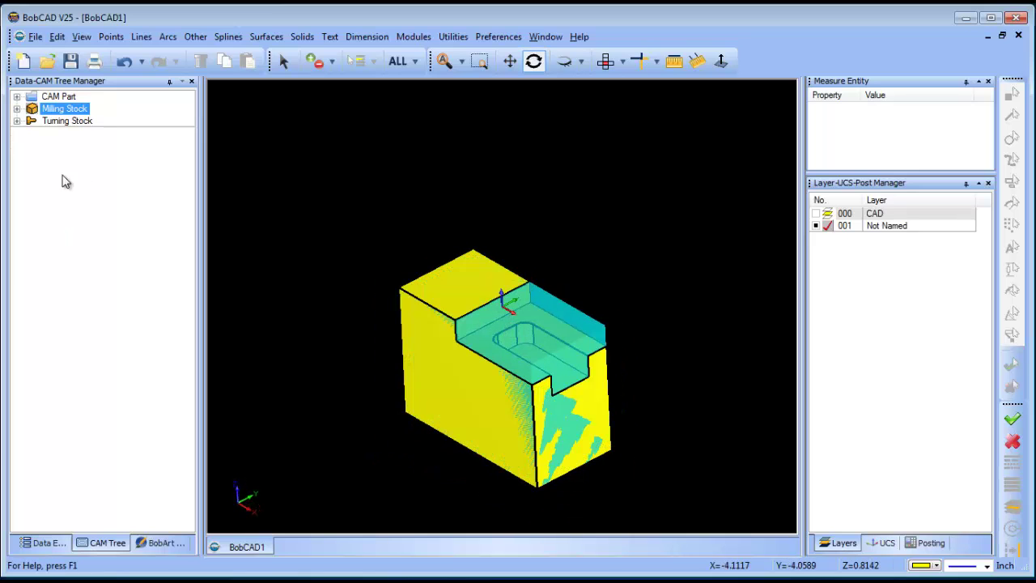
pyautogui.click(25, 122)
pyautogui.click(17, 108)
pyautogui.click(84, 158)
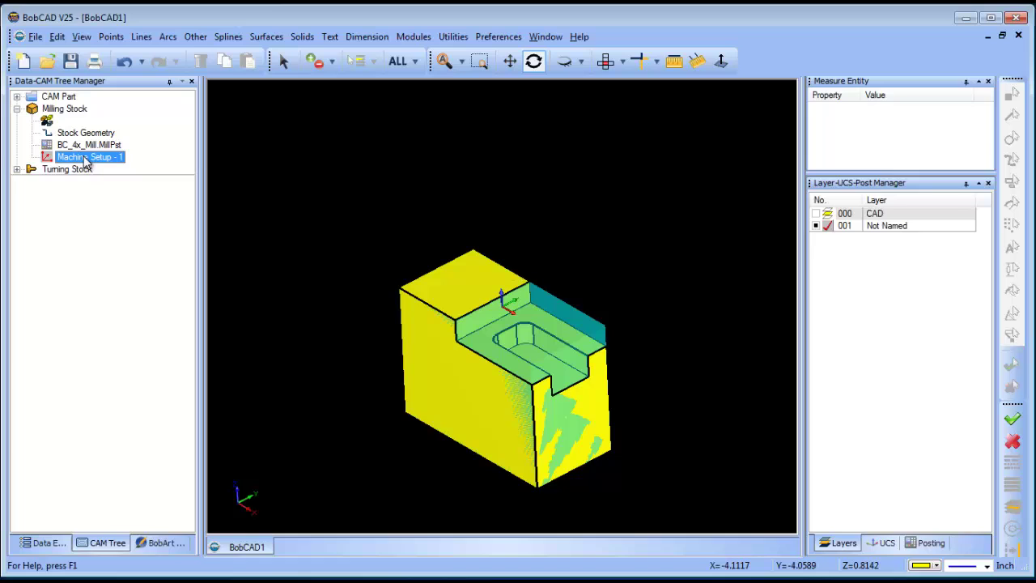
pyautogui.rightClick(88, 162)
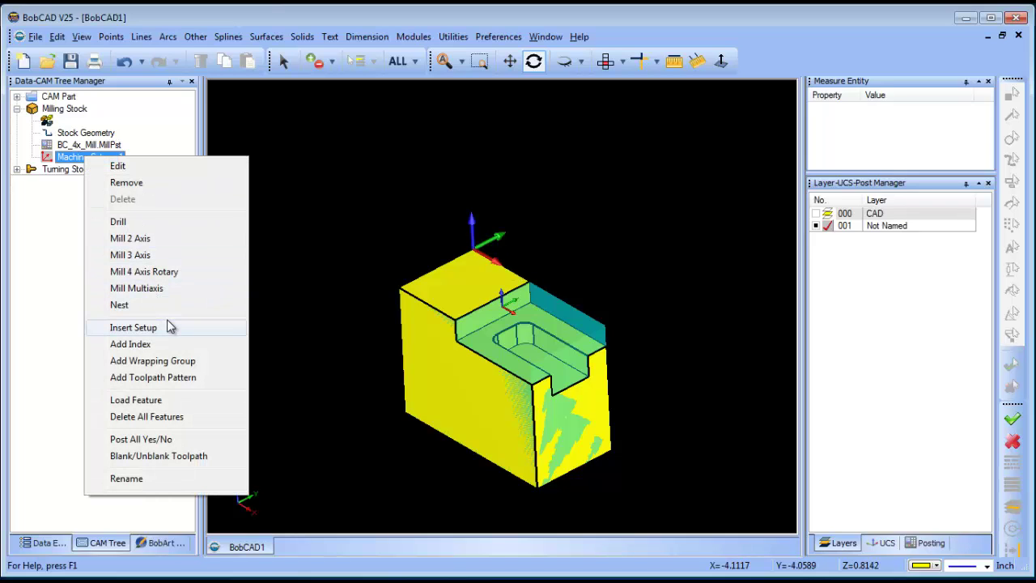
pyautogui.click(162, 238)
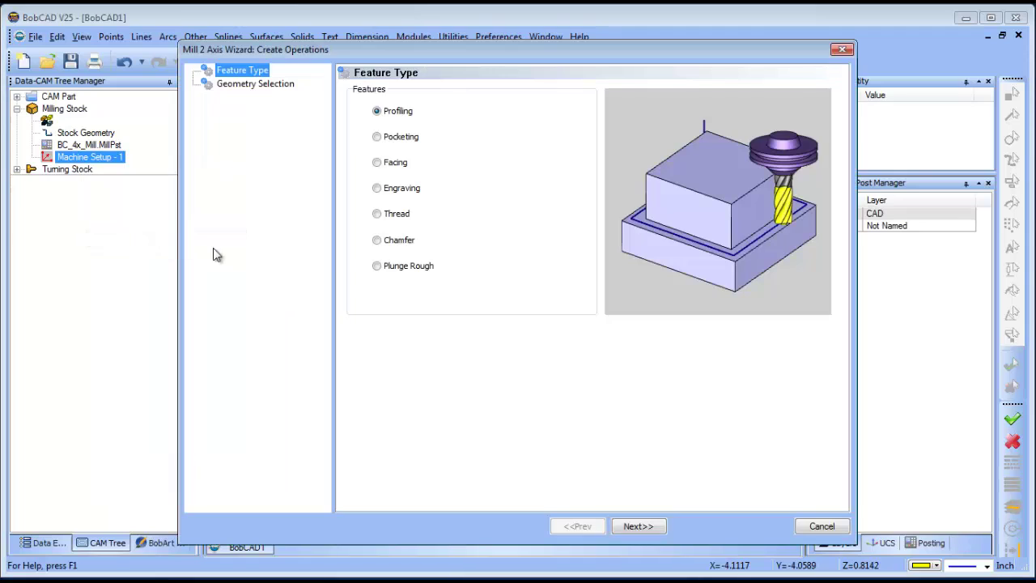
pyautogui.click(377, 163)
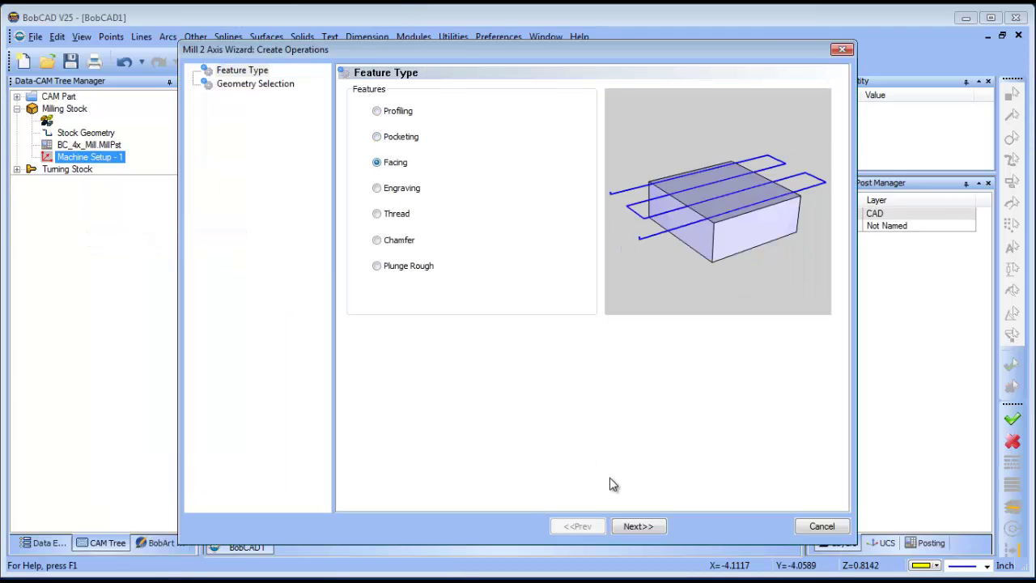
pyautogui.click(634, 526)
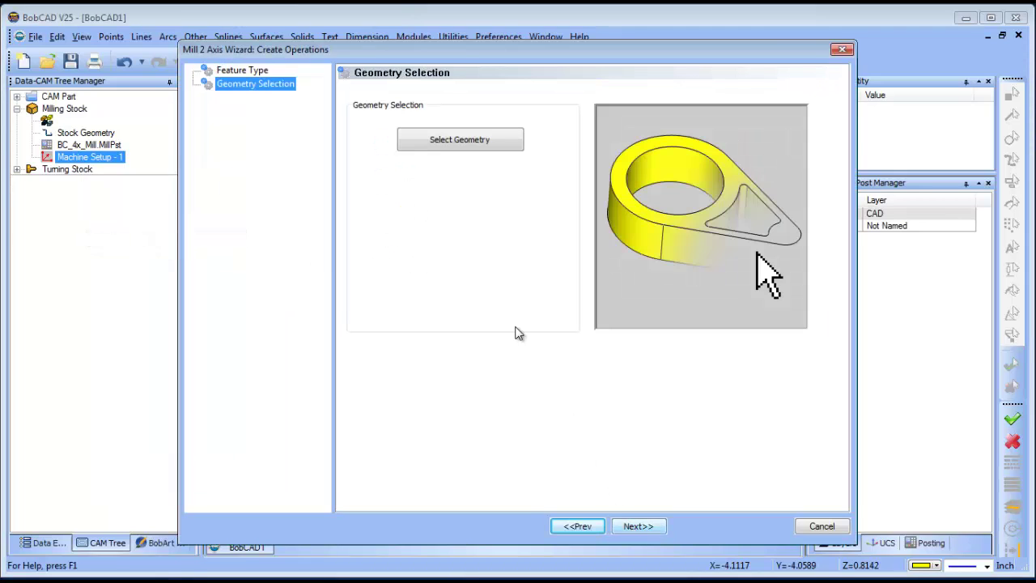
# - Select the part's bottom outline as a Constant Z loop for the facing geometry
pyautogui.click(450, 141)
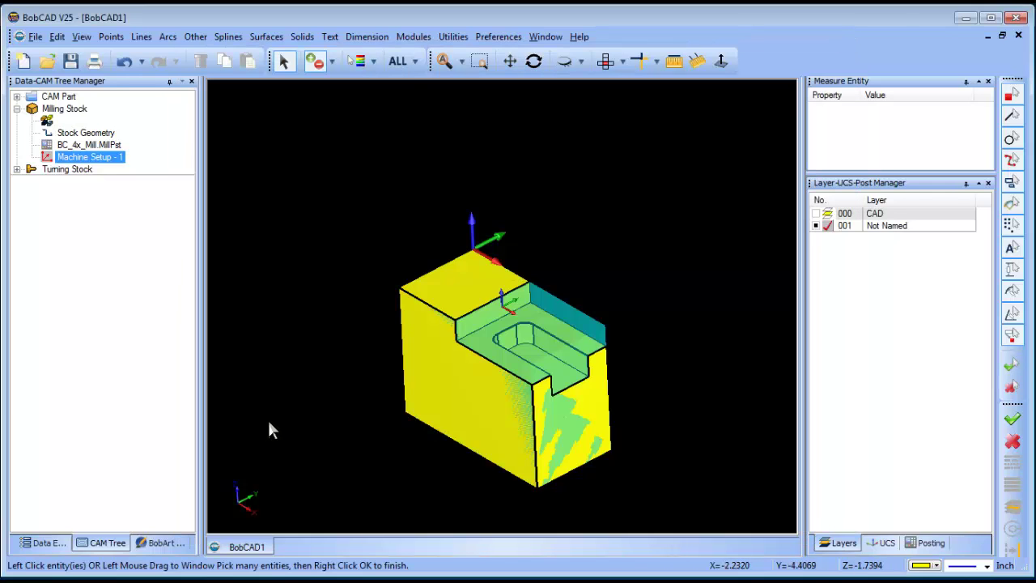
pyautogui.rightClick(434, 439)
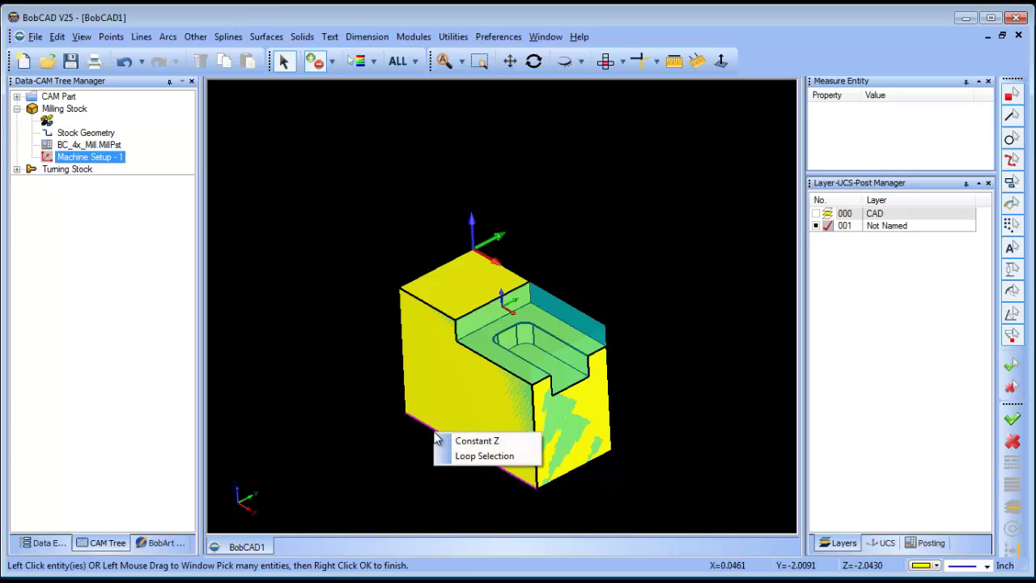
pyautogui.click(477, 441)
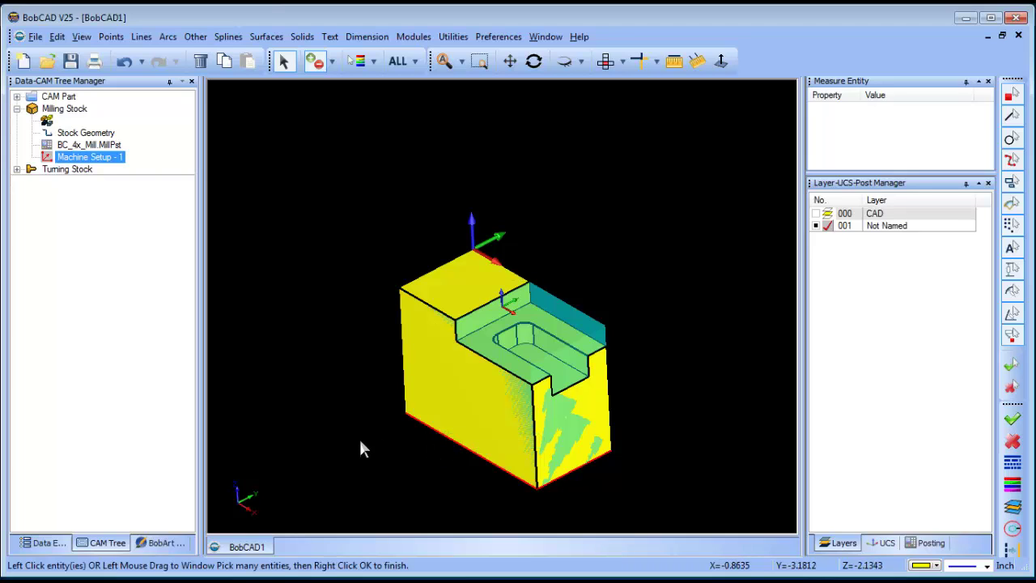
pyautogui.rightClick(361, 447)
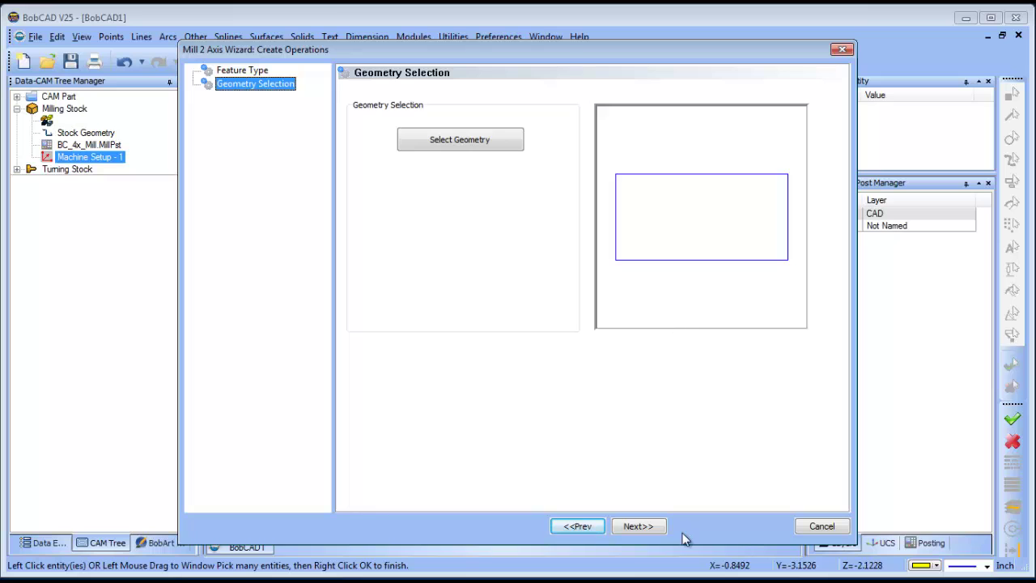
# - Set the facing rough tool value 3, total depth 0 and arc linking, then compute
pyautogui.click(635, 526)
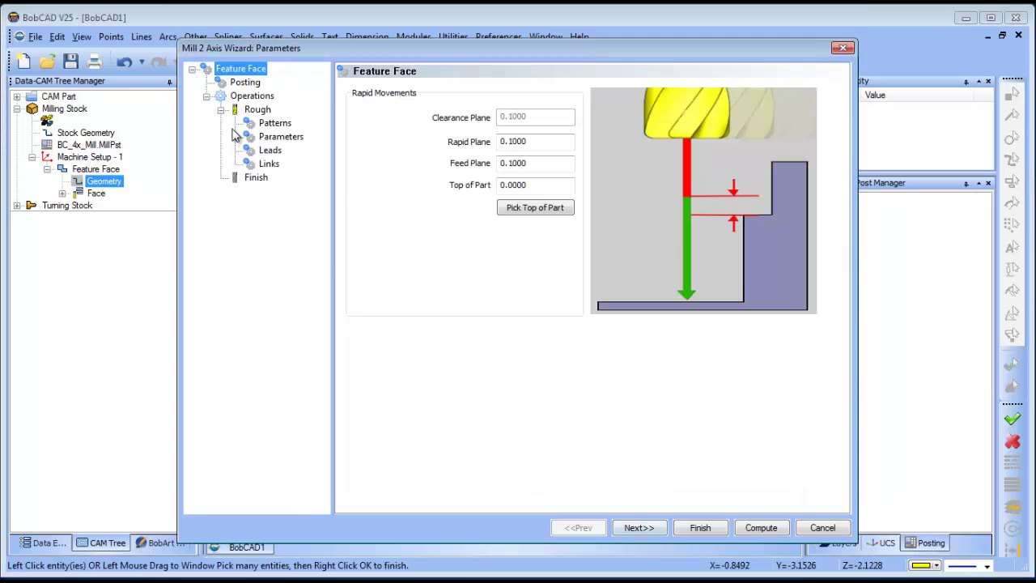
pyautogui.click(526, 151)
pyautogui.write('3')
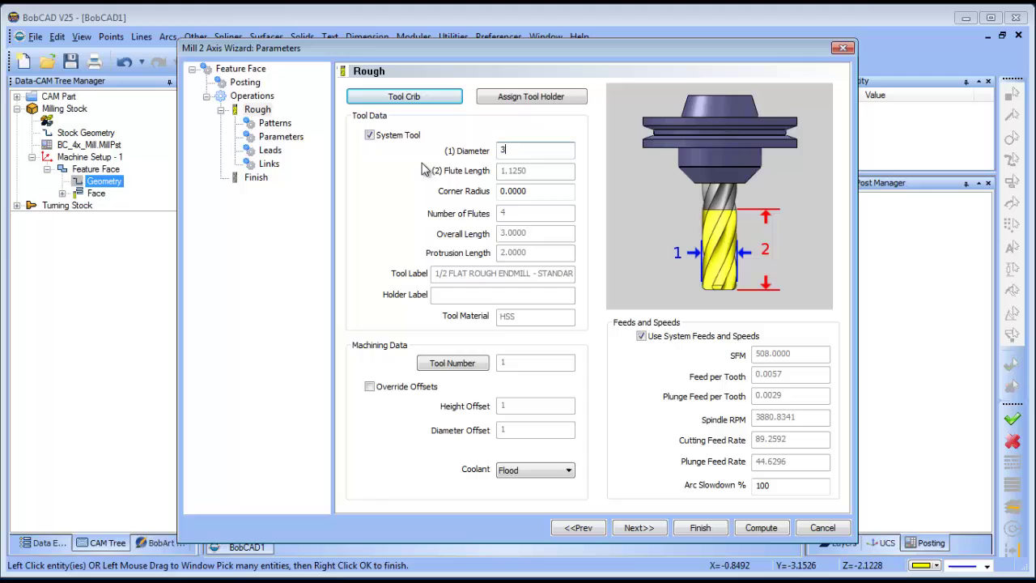
pyautogui.click(275, 126)
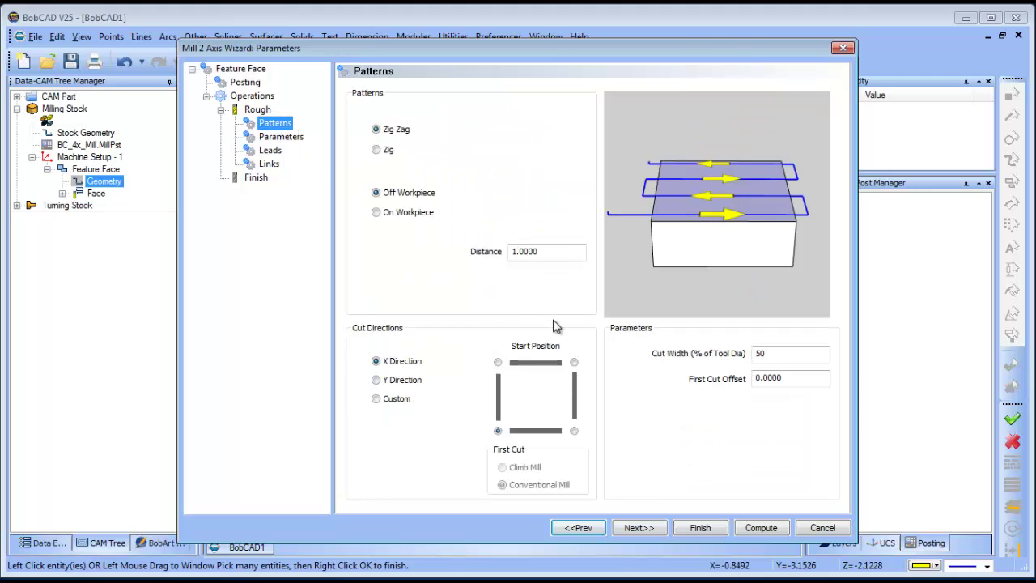
pyautogui.click(281, 136)
pyautogui.click(789, 352)
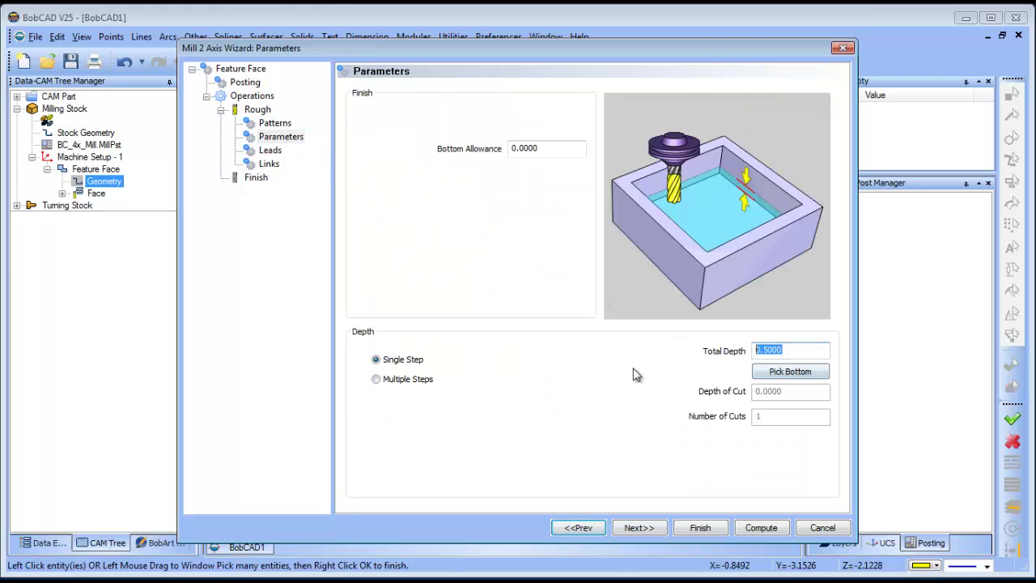
pyautogui.write('0')
pyautogui.click(758, 530)
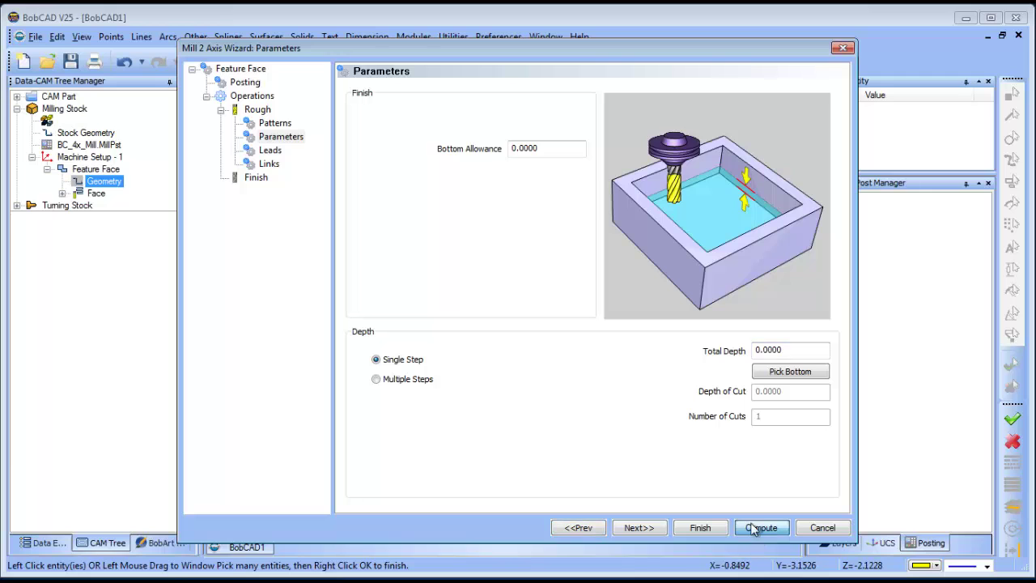
pyautogui.click(268, 164)
pyautogui.click(378, 146)
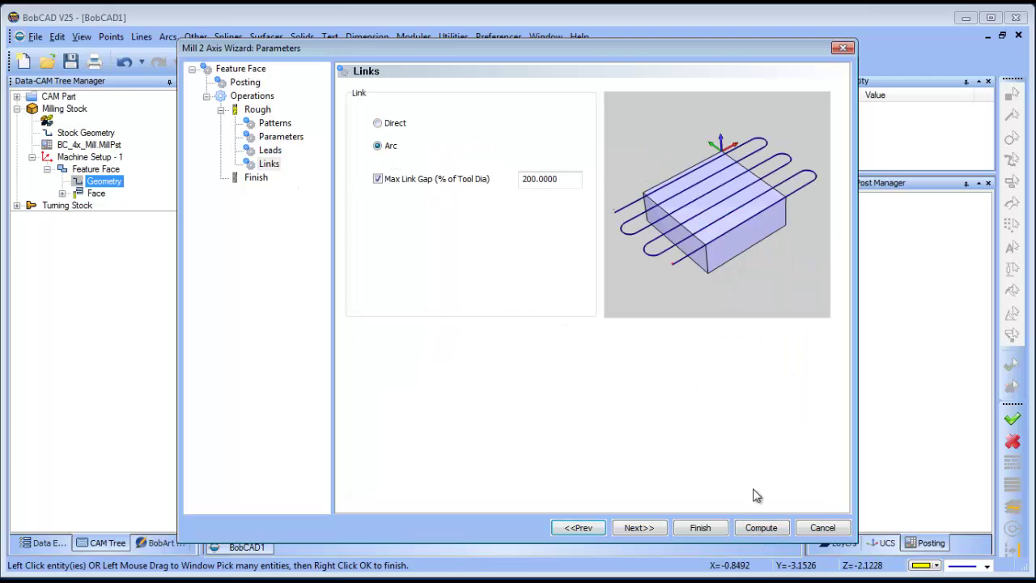
pyautogui.click(753, 527)
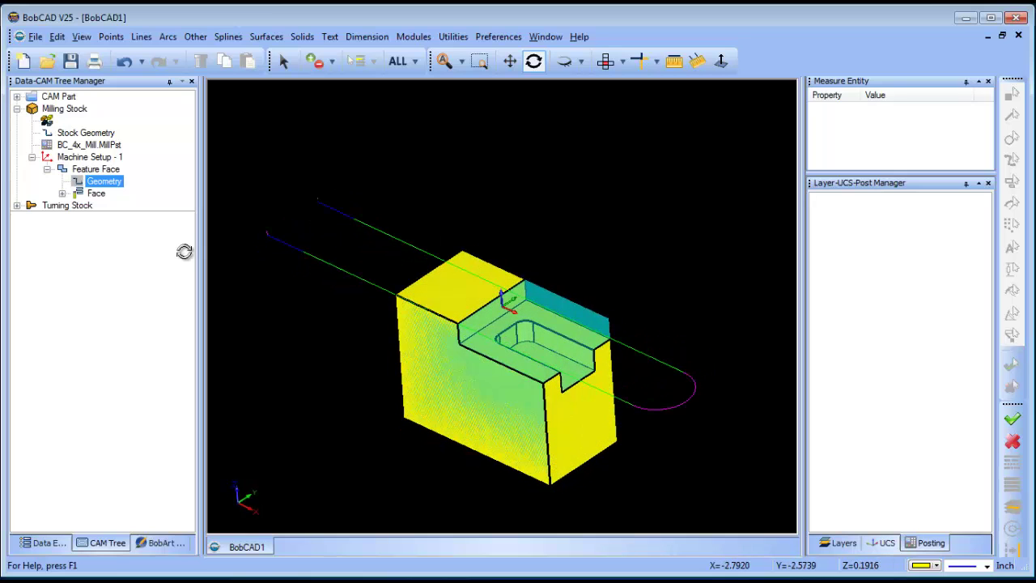
# - Expand the Face operation to show its Rough and Finish passes and zoom in
pyautogui.click(74, 194)
pyautogui.click(63, 194)
pyautogui.click(121, 205)
pyautogui.moveTo(121, 205); pyautogui.dragTo(143, 232)
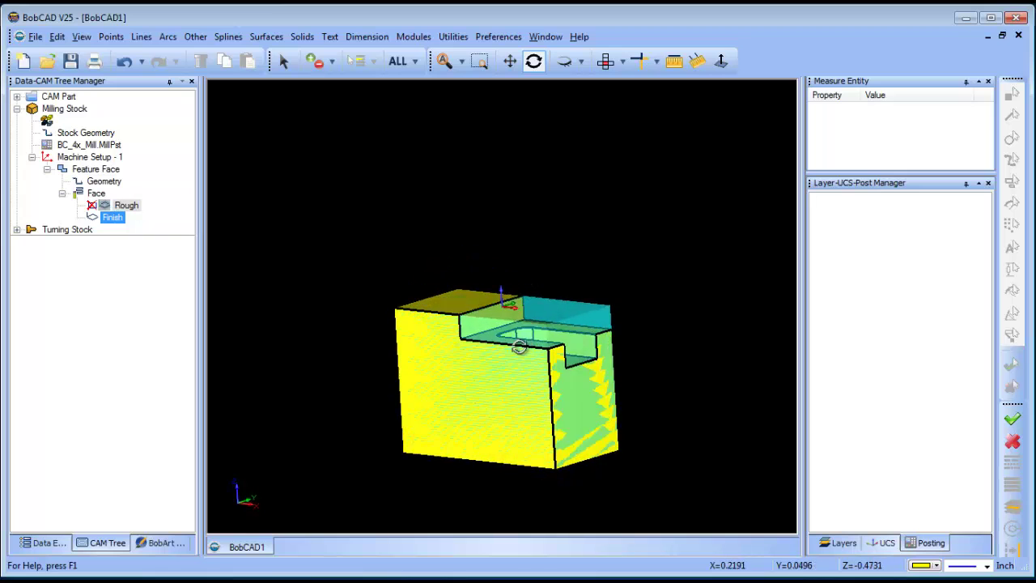
pyautogui.scroll(3, 508, 330)
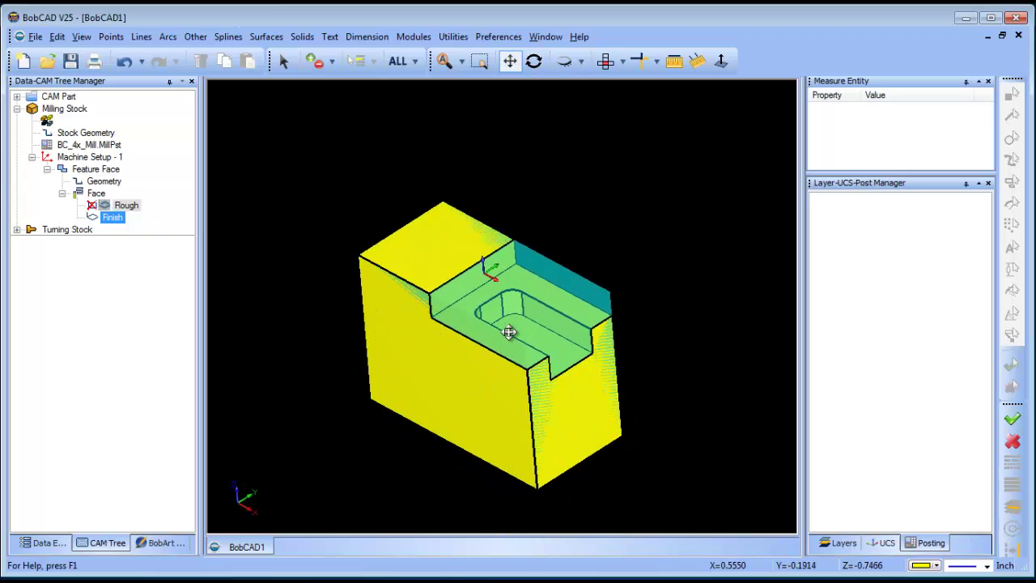
# - Insert a Mill 2 Axis Profiling feature after Feature Face on the part's shoulder edge
pyautogui.click(47, 168)
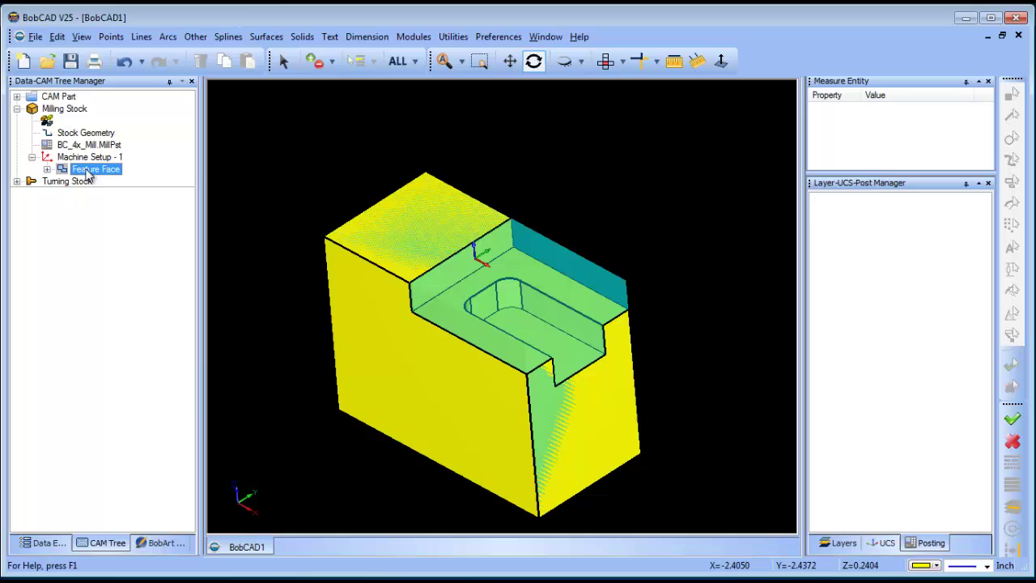
pyautogui.rightClick(86, 169)
pyautogui.click(143, 195)
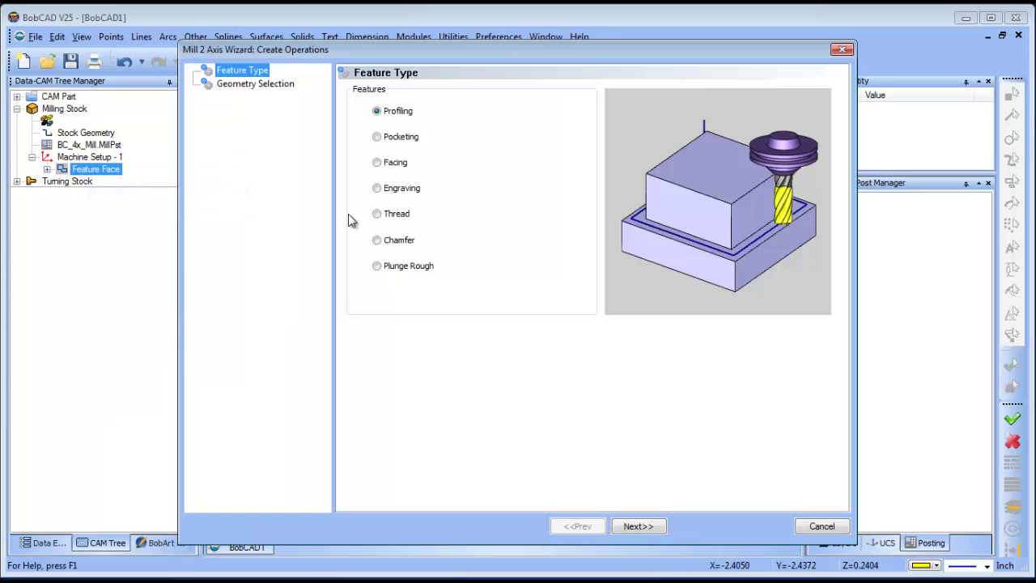
pyautogui.click(638, 526)
pyautogui.click(460, 140)
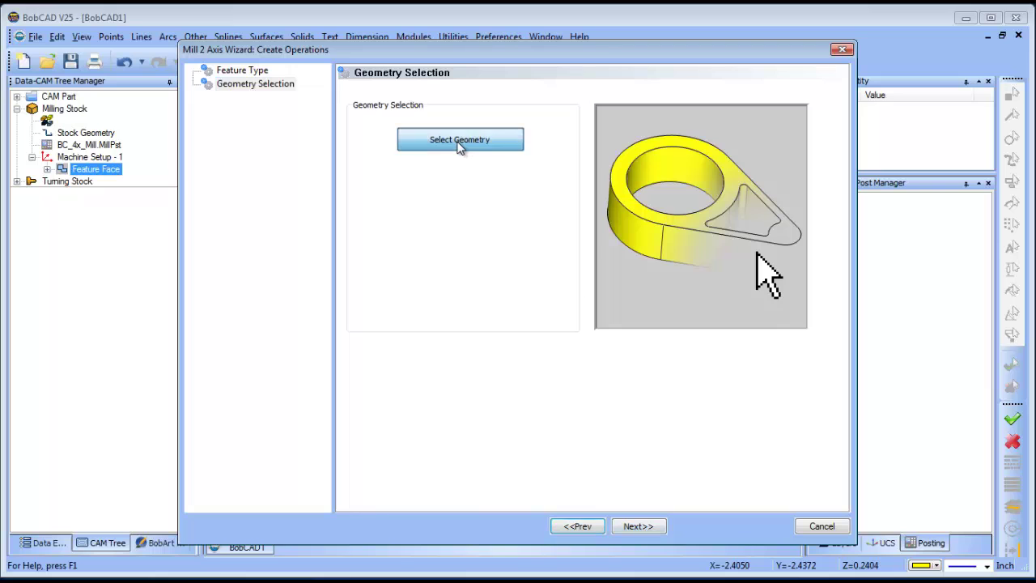
pyautogui.click(456, 296)
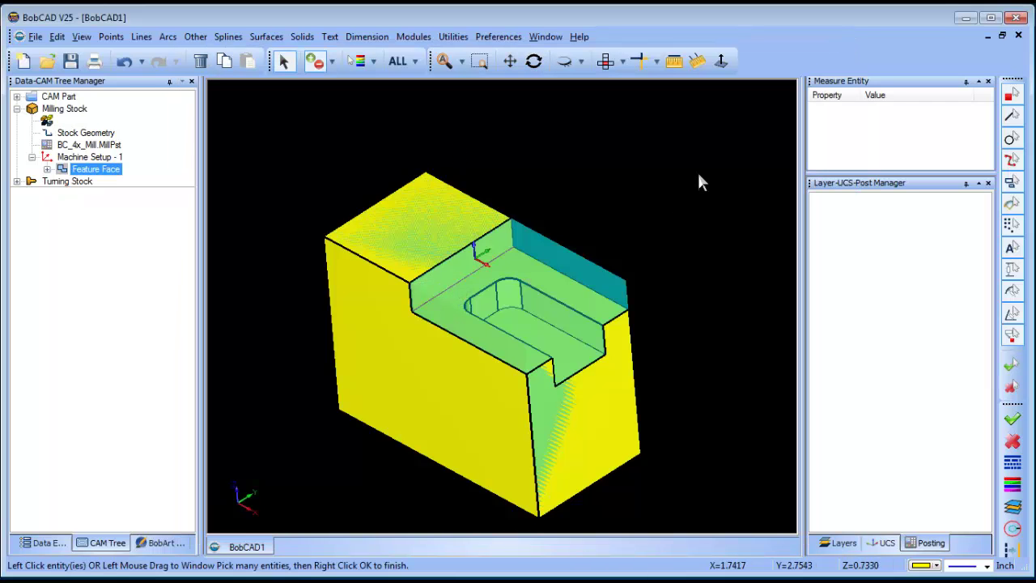
pyautogui.rightClick(697, 173)
pyautogui.click(637, 525)
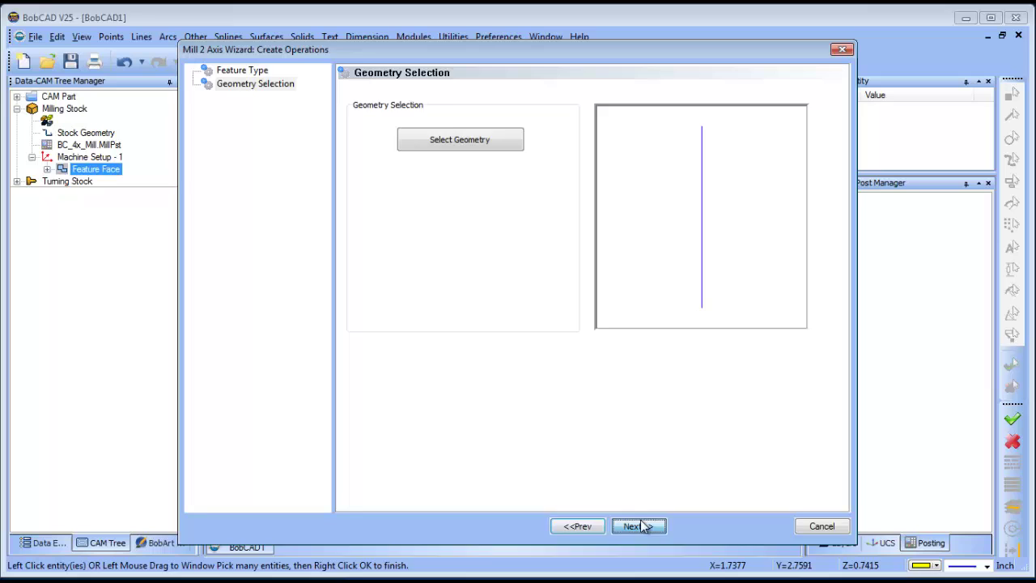
# - Pick the bottom edge to set the profile rough total depth to 0.5
pyautogui.click(258, 112)
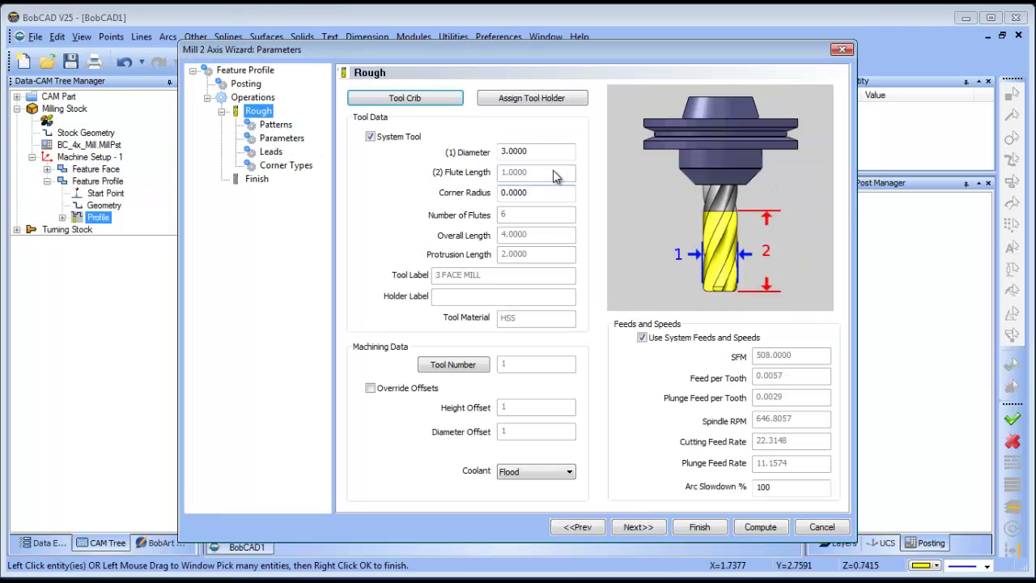
pyautogui.click(275, 124)
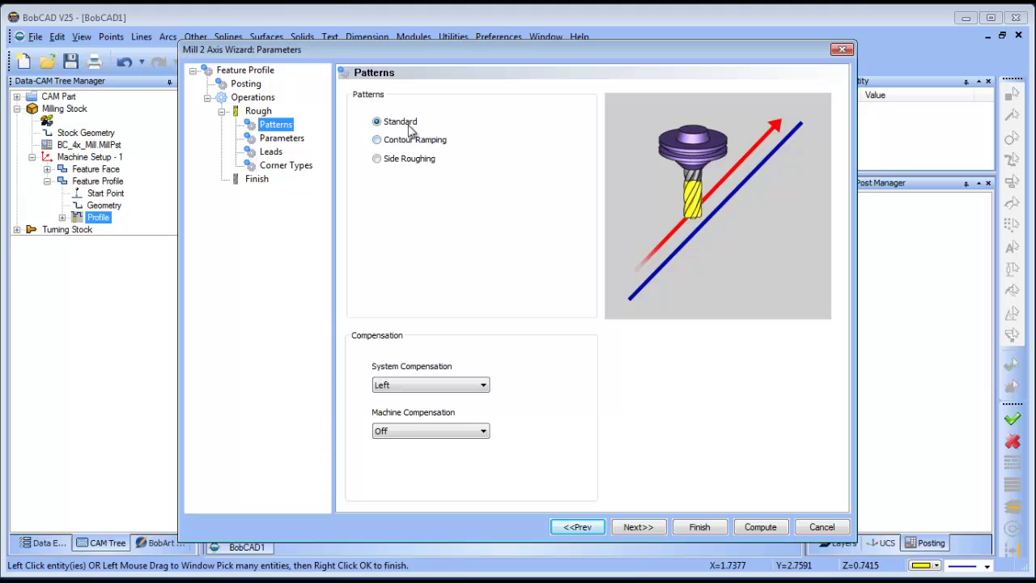
pyautogui.click(282, 138)
pyautogui.click(785, 375)
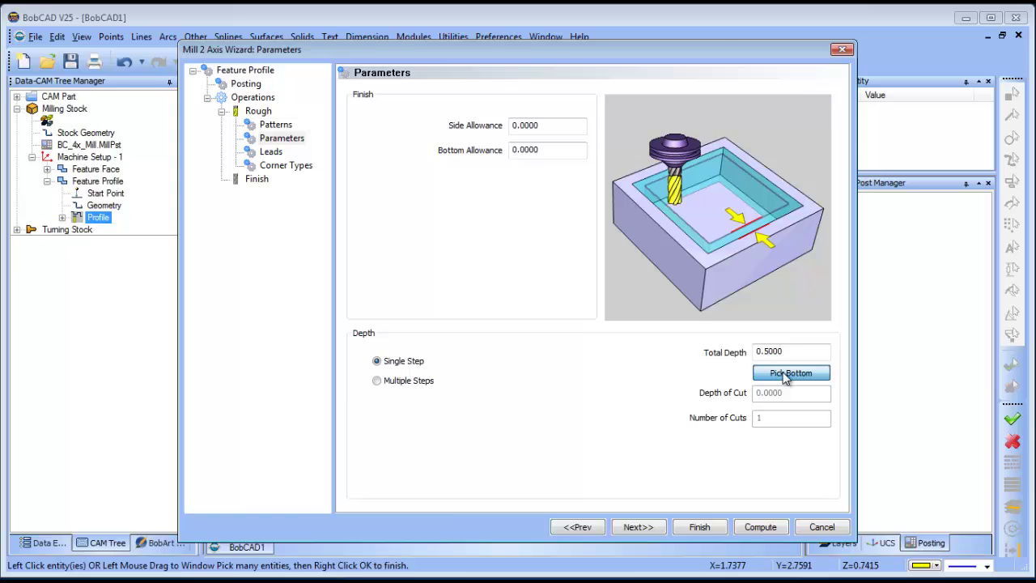
pyautogui.click(468, 350)
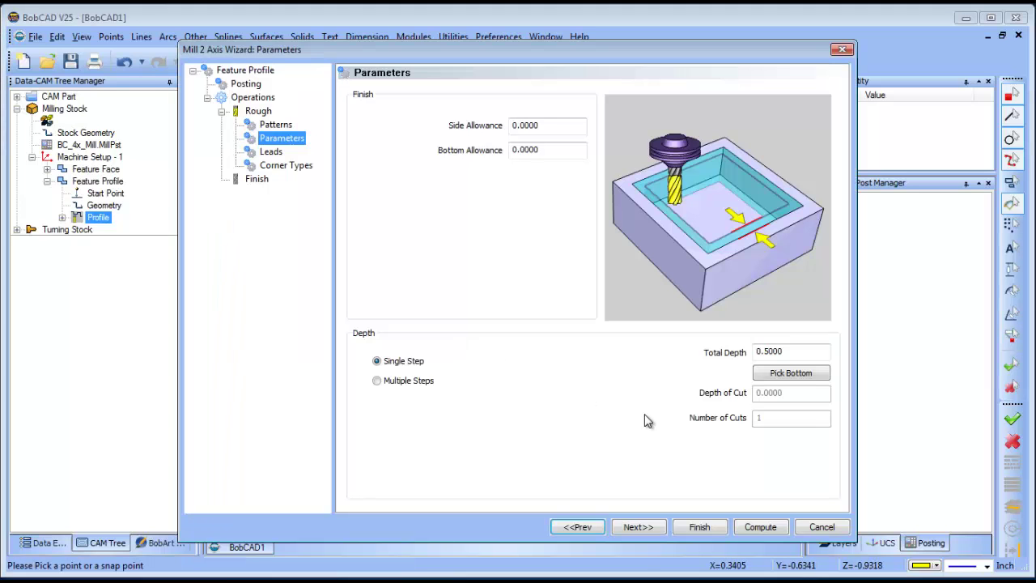
# - Switch the lead-in to Parallel, set its length, and compute the profile toolpath
pyautogui.click(271, 152)
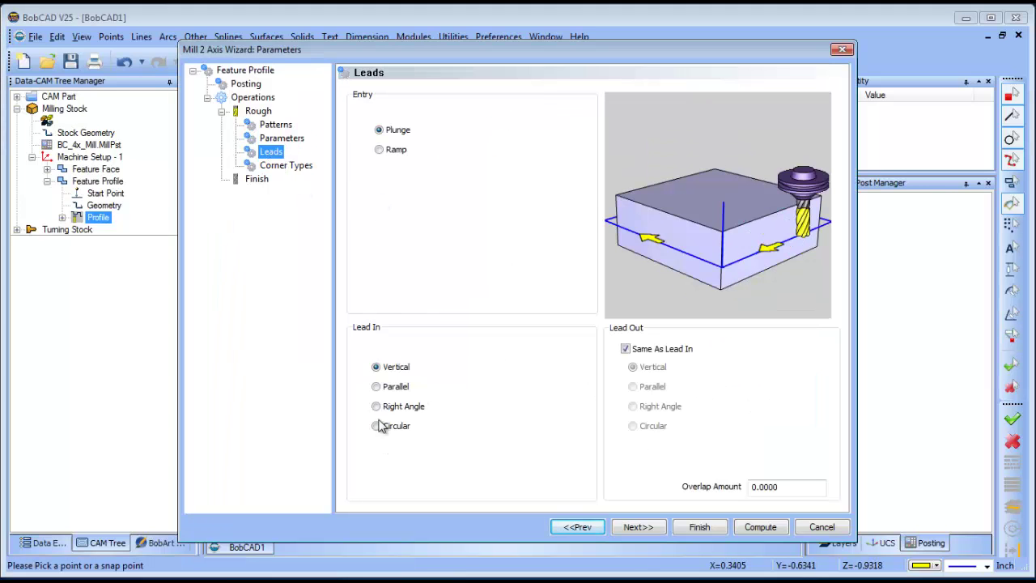
pyautogui.click(376, 386)
pyautogui.doubleClick(547, 442)
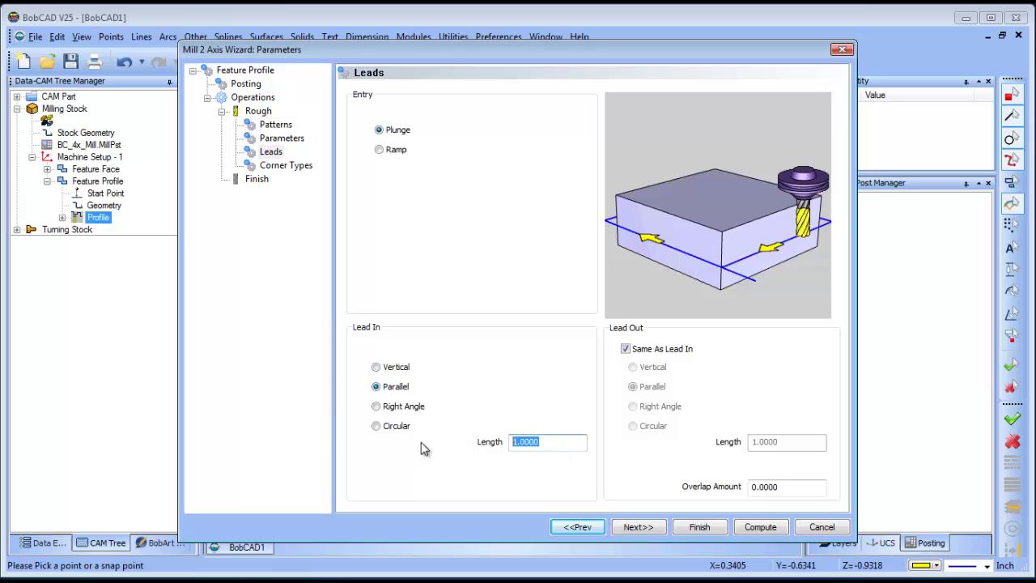
pyautogui.write('1.75')
pyautogui.click(257, 179)
pyautogui.click(761, 527)
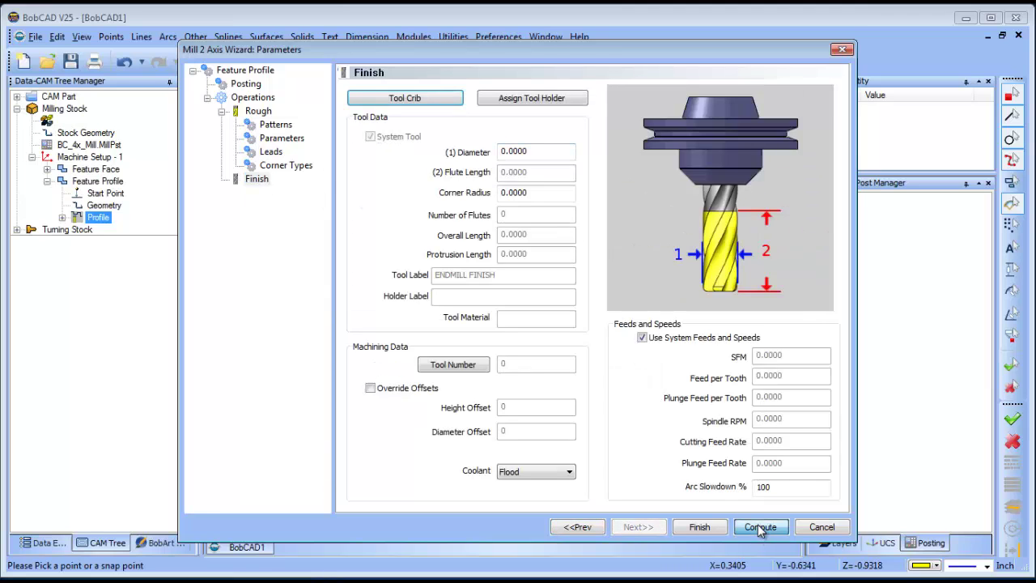
pyautogui.moveTo(539, 291); pyautogui.dragTo(590, 312)
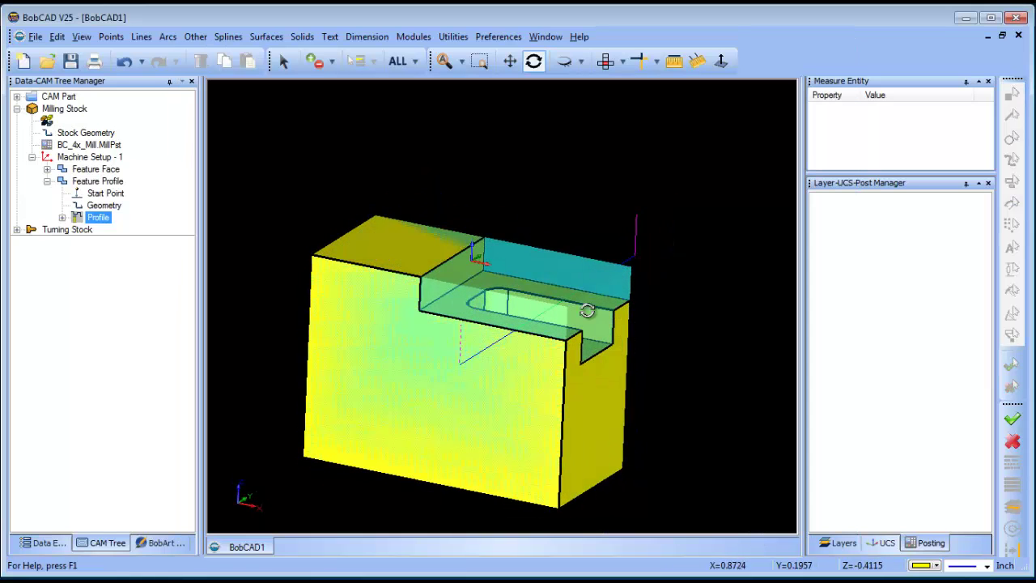
pyautogui.moveTo(502, 361); pyautogui.dragTo(532, 390)
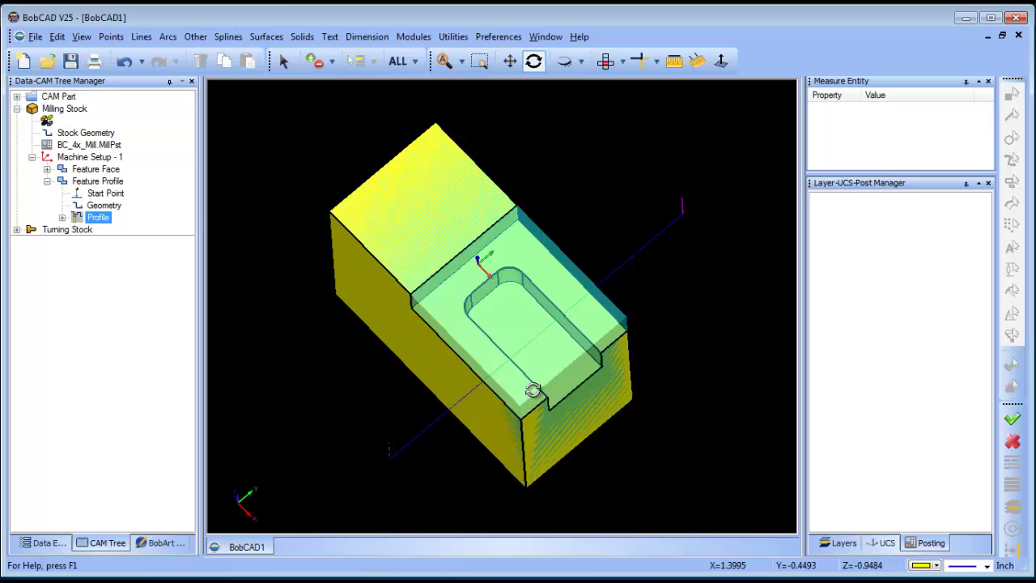
pyautogui.moveTo(533, 390); pyautogui.dragTo(569, 360)
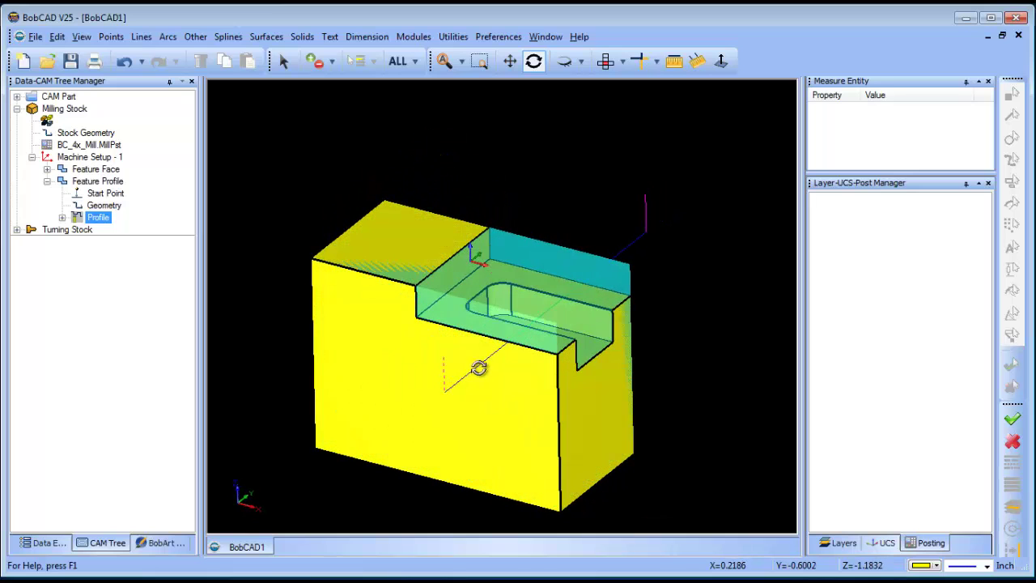
pyautogui.moveTo(479, 369); pyautogui.dragTo(481, 370)
# - Change the profile rough pass to Side Roughing, 1.5 stock remaining, 3 passes, and recompute
pyautogui.rightClick(101, 224)
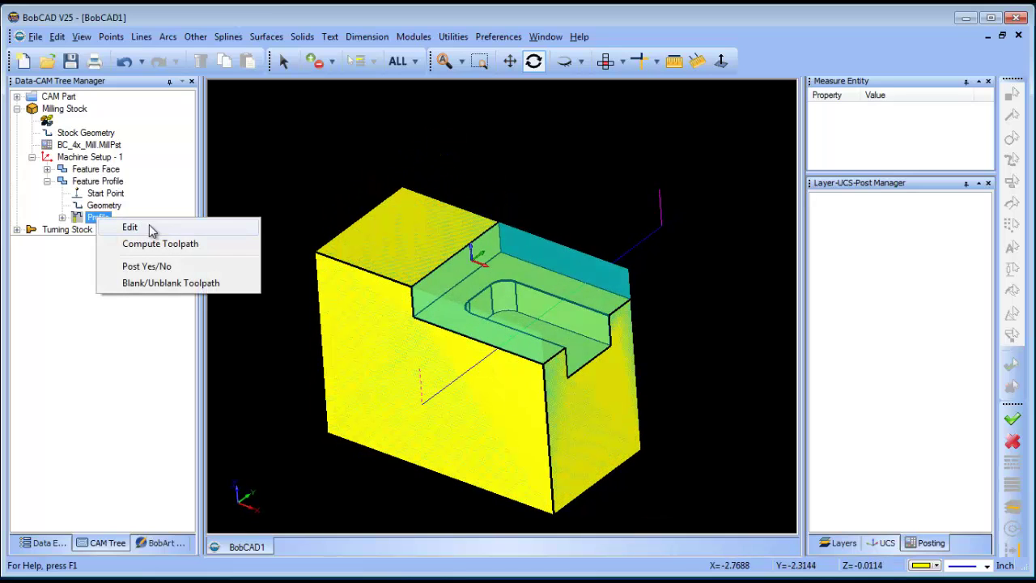
pyautogui.click(130, 228)
pyautogui.click(275, 125)
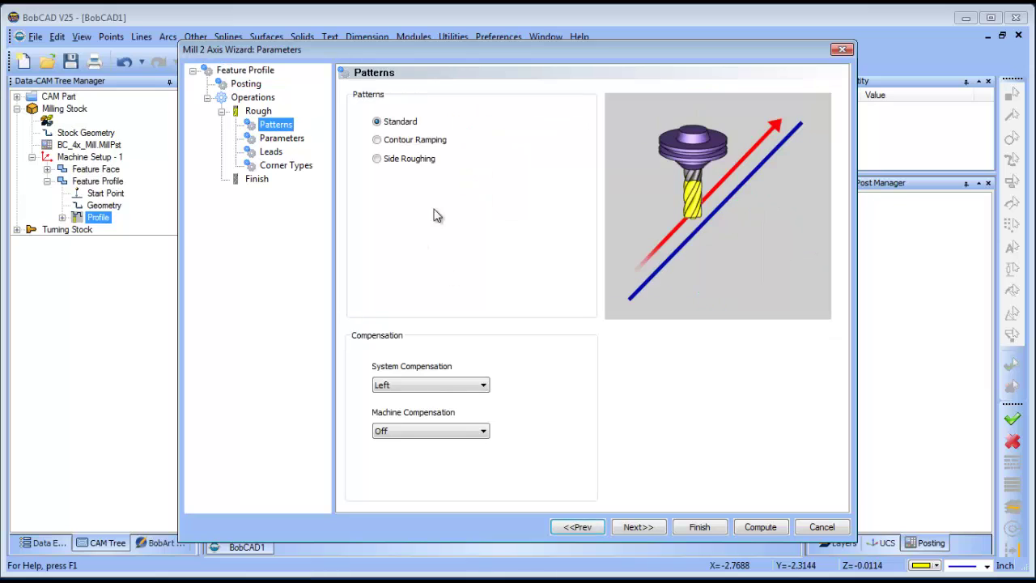
pyautogui.click(376, 160)
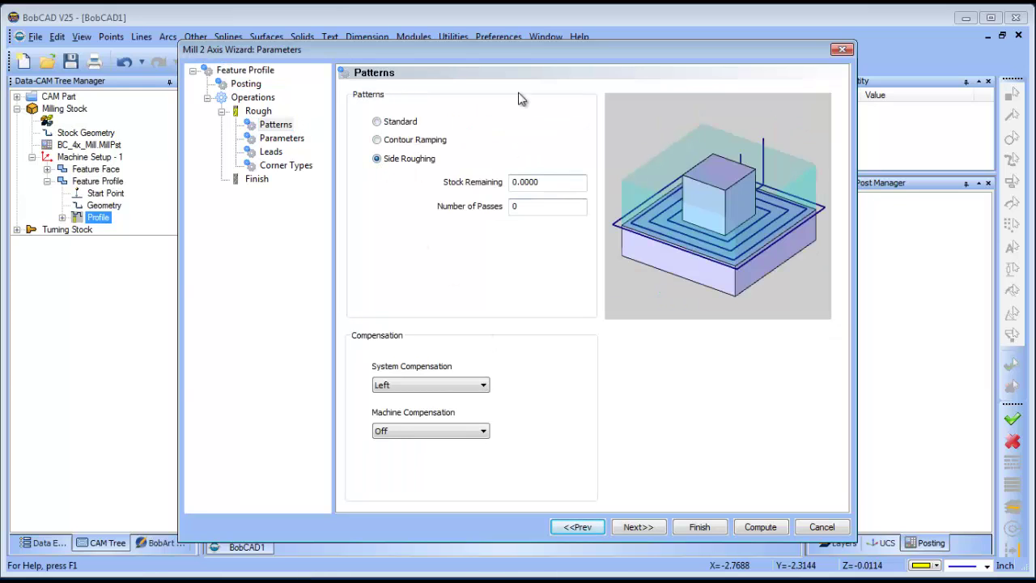
pyautogui.moveTo(524, 50); pyautogui.dragTo(479, 48)
pyautogui.press('Tab')
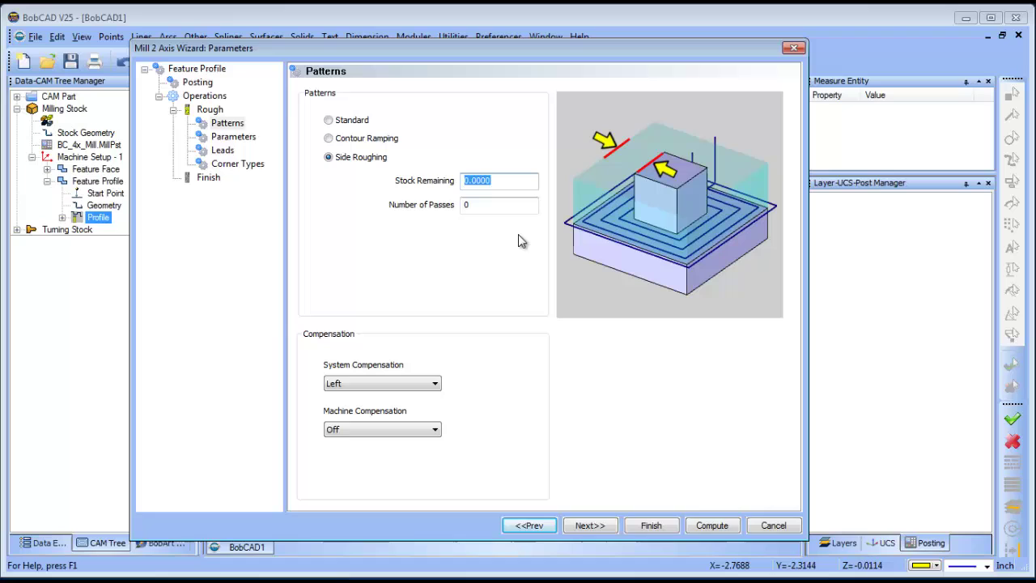
pyautogui.click(514, 238)
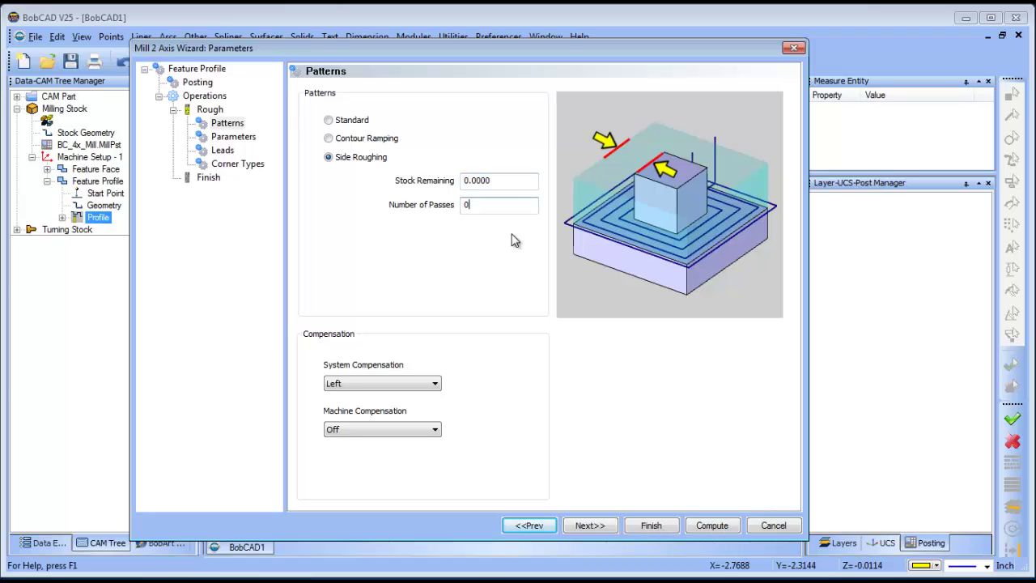
pyautogui.doubleClick(451, 180)
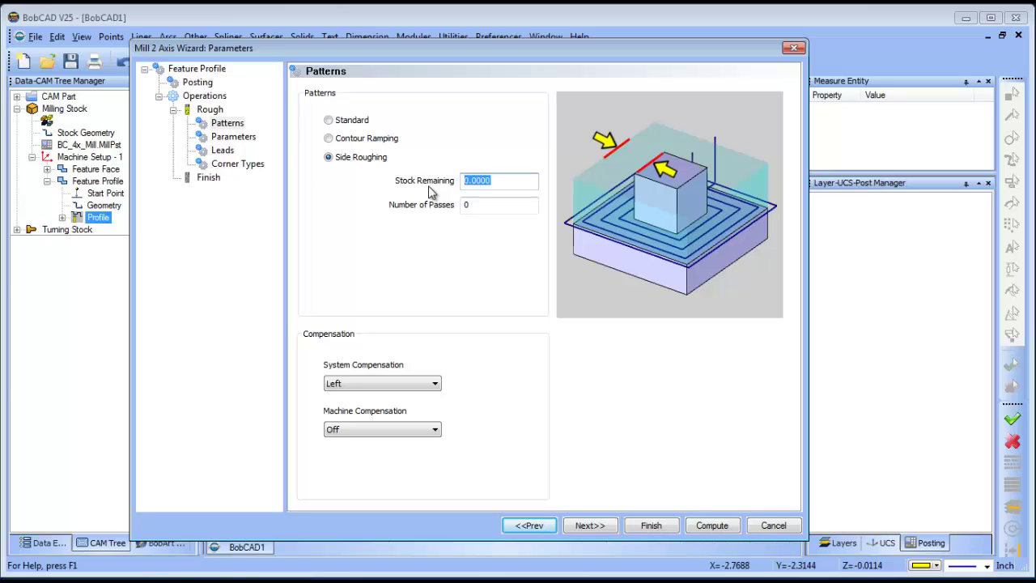
pyautogui.write('1.5')
pyautogui.press('Tab')
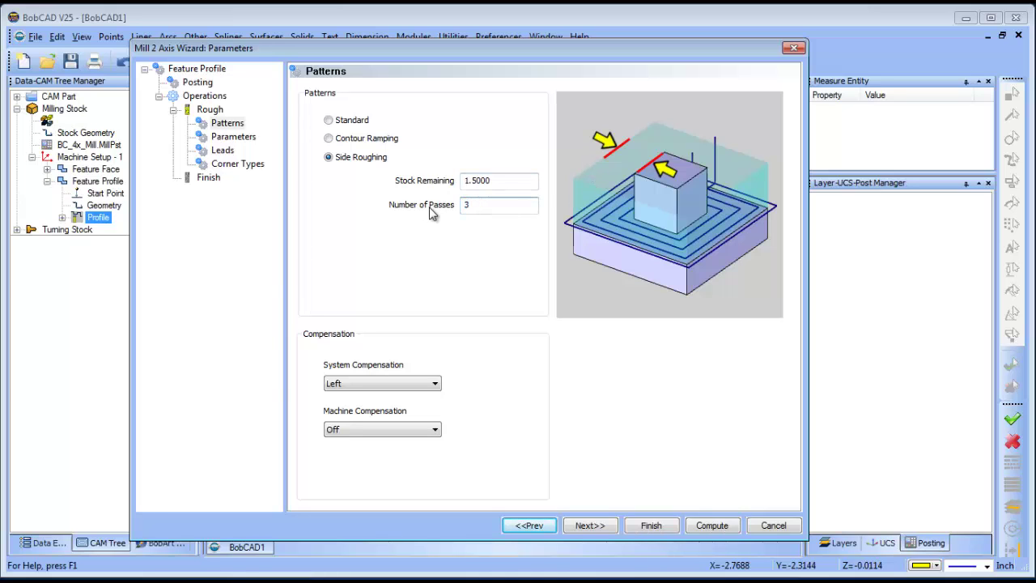
pyautogui.click(711, 525)
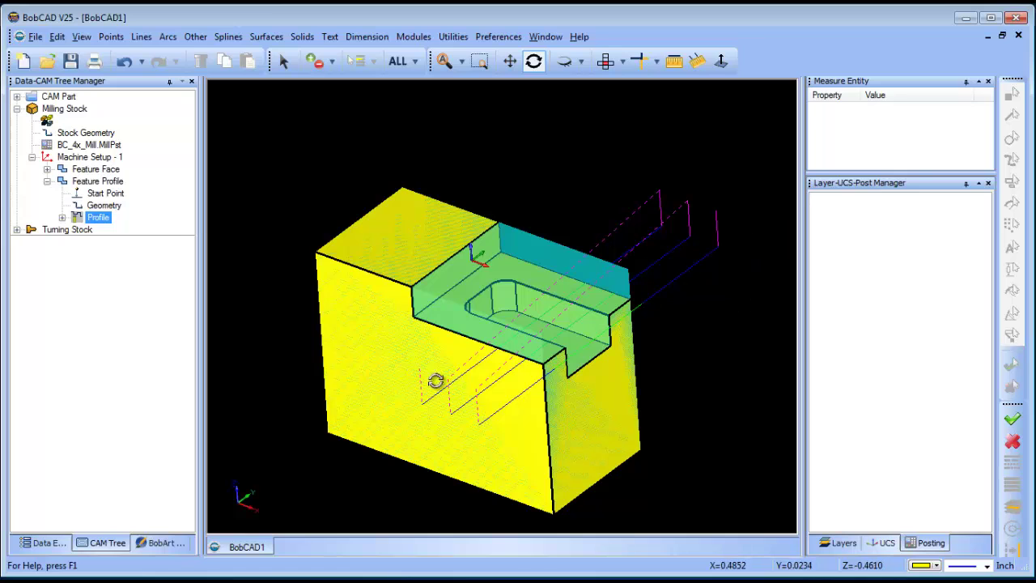
# - Blank the profile's Rough toolpath and orbit the bare part to a new 3-D view
pyautogui.moveTo(578, 397); pyautogui.dragTo(381, 419)
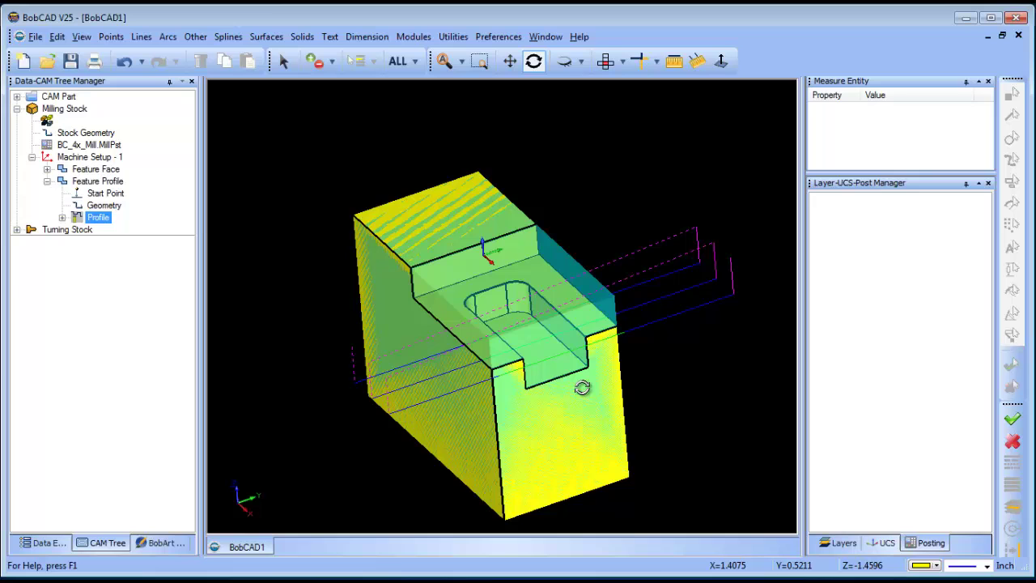
pyautogui.moveTo(547, 342)
pyautogui.mouseDown()
pyautogui.moveTo(550, 326)
pyautogui.moveTo(573, 325)
pyautogui.moveTo(550, 340)
pyautogui.mouseUp()
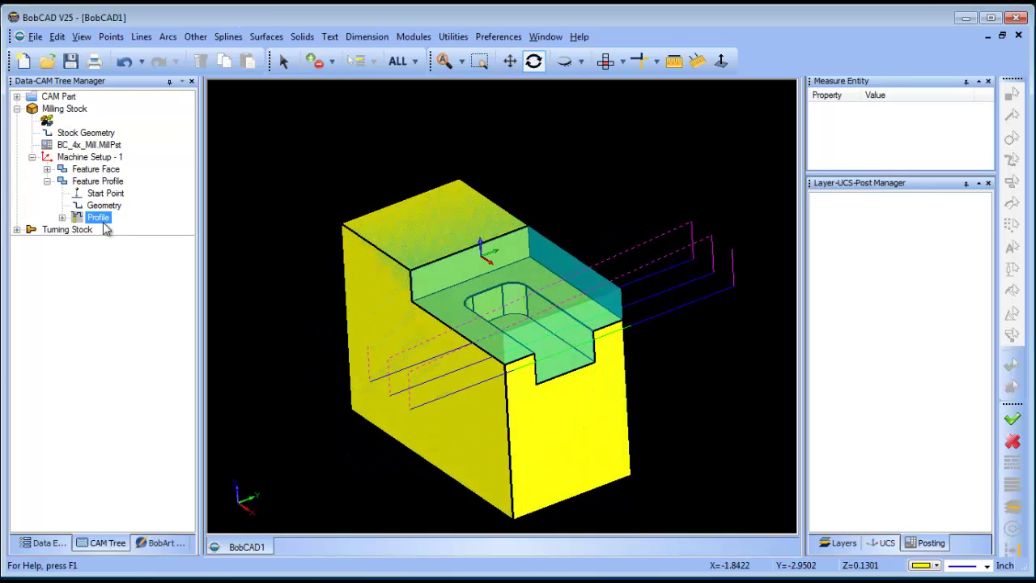
pyautogui.click(62, 216)
pyautogui.rightClick(111, 233)
pyautogui.press('Escape')
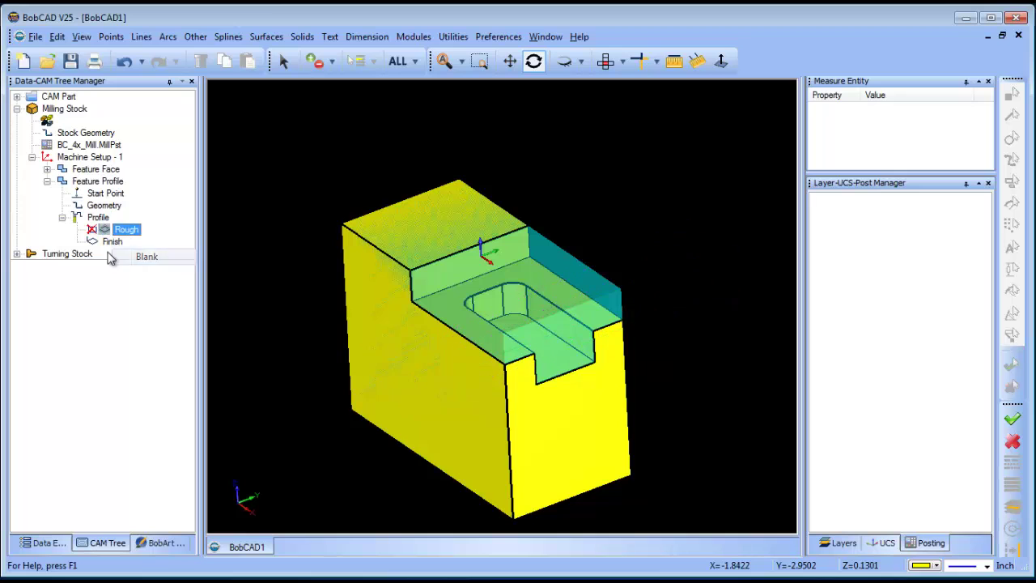
pyautogui.click(47, 181)
pyautogui.click(50, 192)
pyautogui.moveTo(439, 375); pyautogui.dragTo(564, 361)
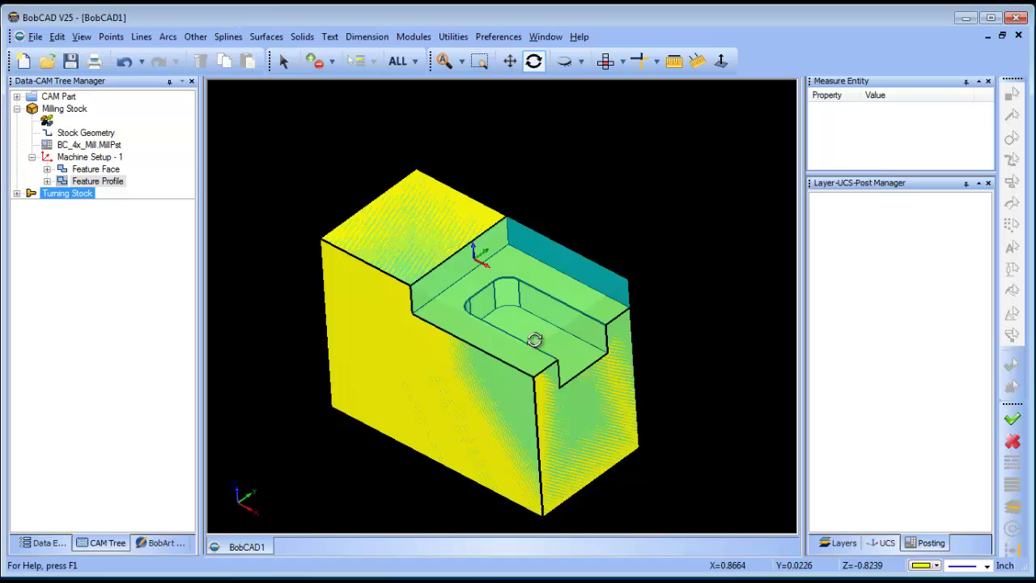
# - Add layer 002 and make it the active layer
pyautogui.click(842, 544)
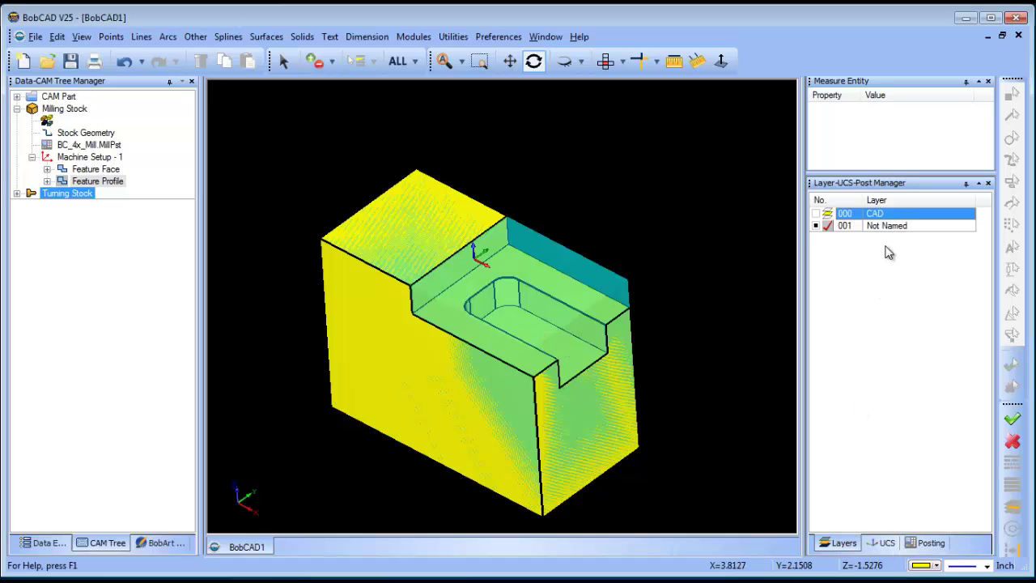
pyautogui.click(840, 247)
pyautogui.click(829, 243)
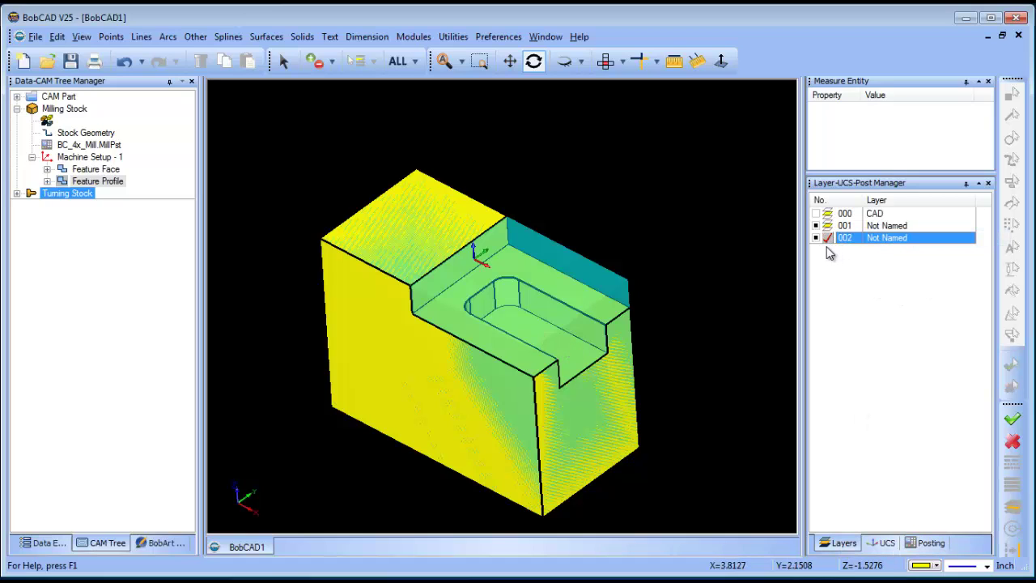
# - Extract the pocket floor's outline as a single edge, hide layer 001, and set Top view
pyautogui.click(453, 36)
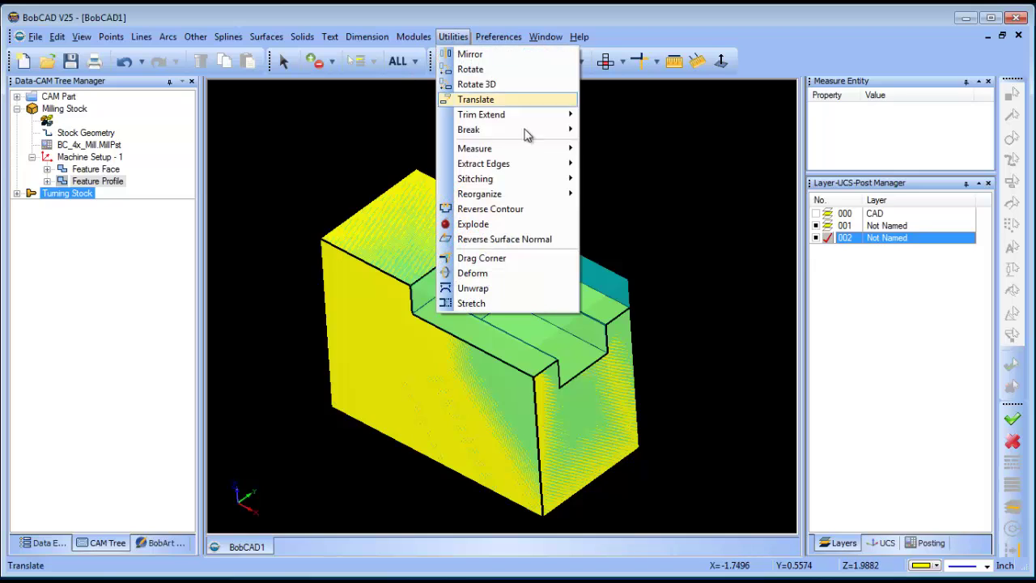
pyautogui.moveTo(534, 166)
pyautogui.click(614, 163)
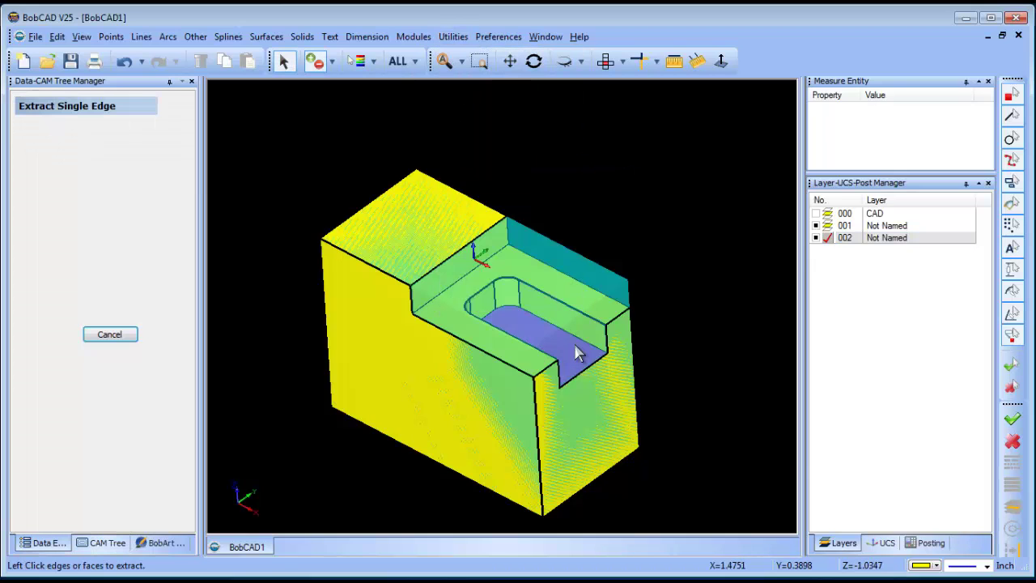
pyautogui.click(573, 343)
pyautogui.rightClick(664, 226)
pyautogui.click(676, 232)
pyautogui.click(816, 225)
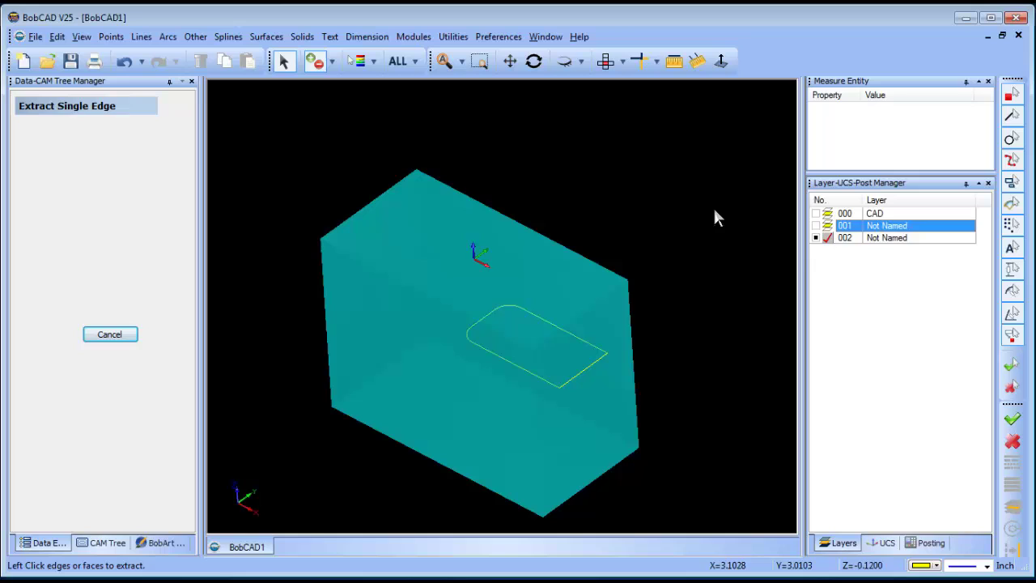
pyautogui.rightClick(640, 193)
pyautogui.click(682, 215)
pyautogui.click(605, 61)
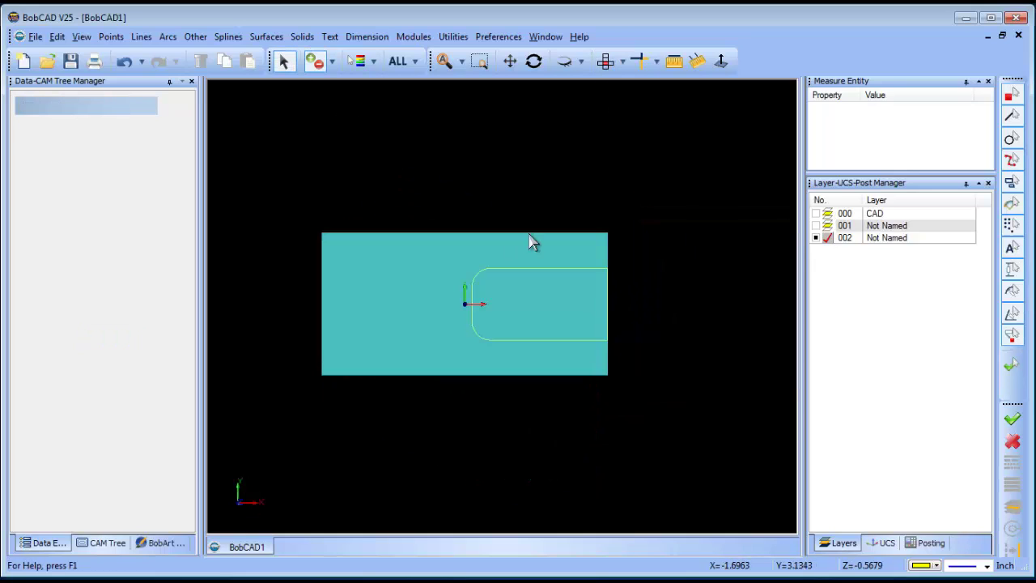
# - Give an edge of the extracted pocket outline a dashed line style via Modify Attributes
pyautogui.click(534, 61)
pyautogui.moveTo(501, 340); pyautogui.dragTo(598, 350)
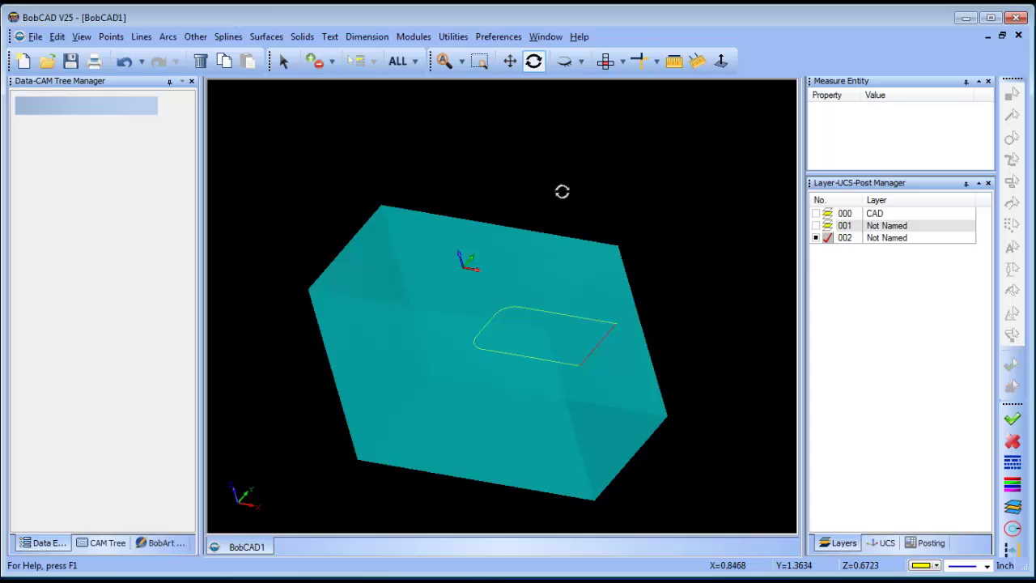
pyautogui.press('Escape')
pyautogui.rightClick(539, 185)
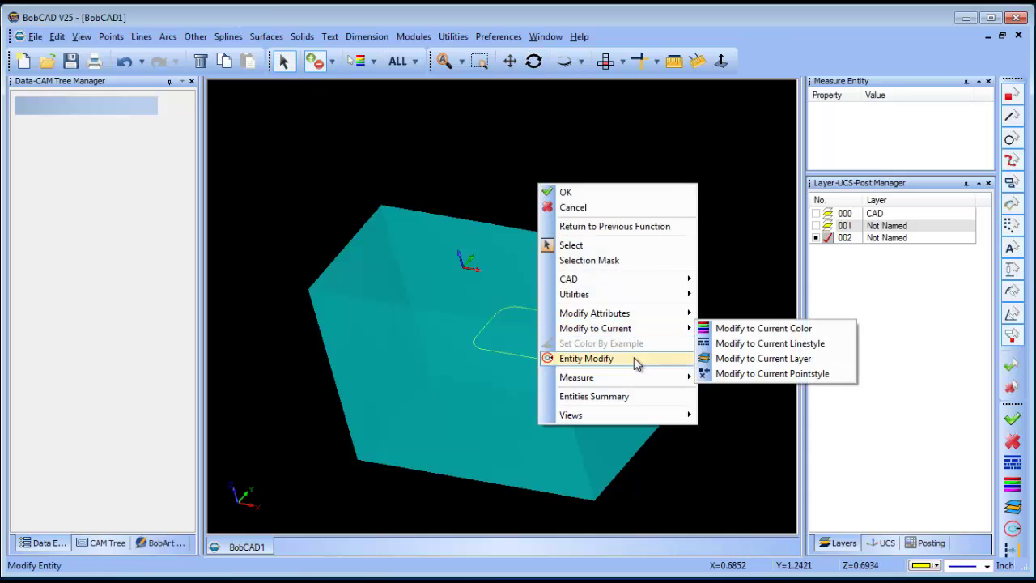
pyautogui.moveTo(639, 313)
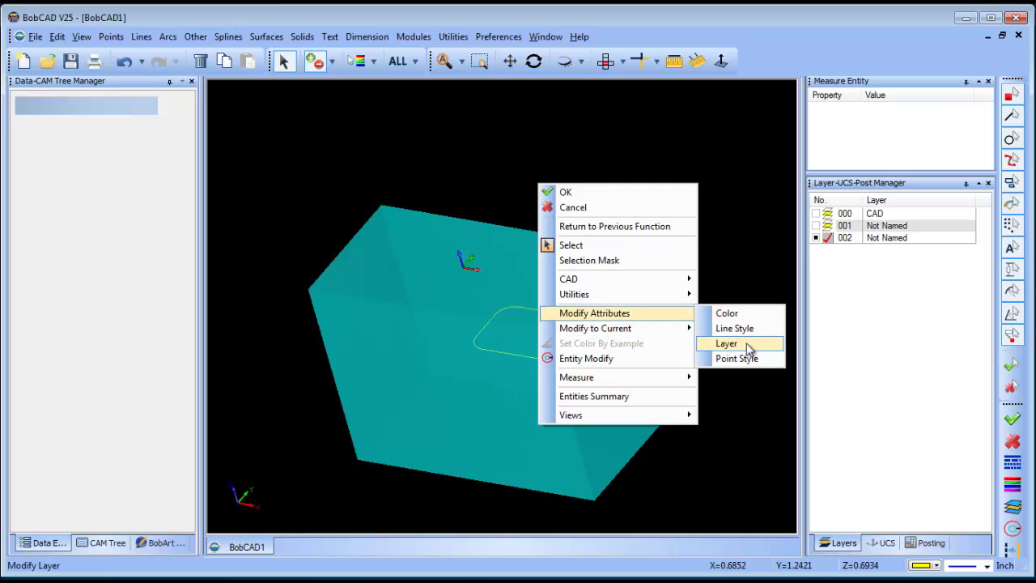
pyautogui.click(740, 329)
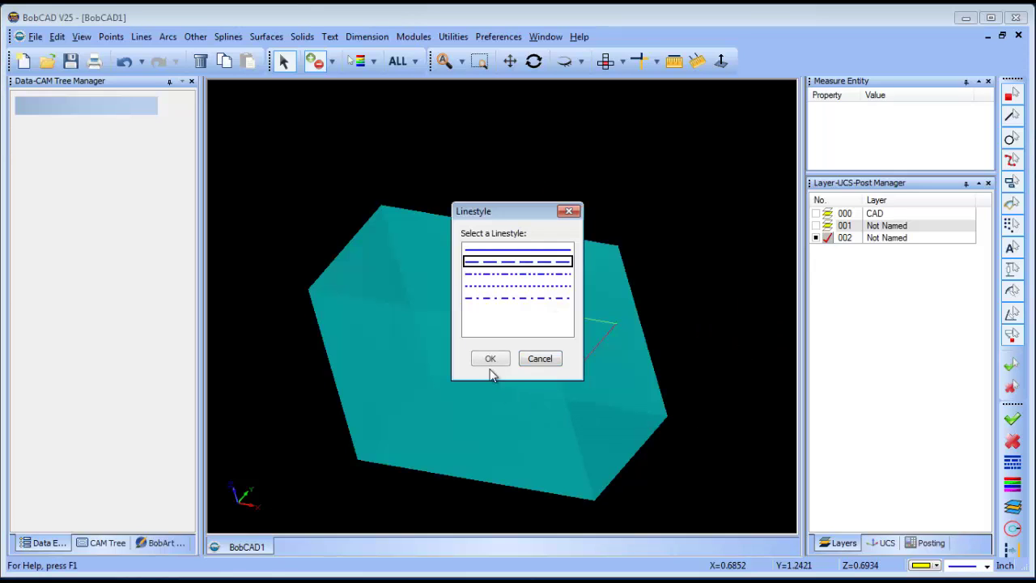
pyautogui.click(490, 361)
pyautogui.rightClick(670, 260)
pyautogui.click(689, 284)
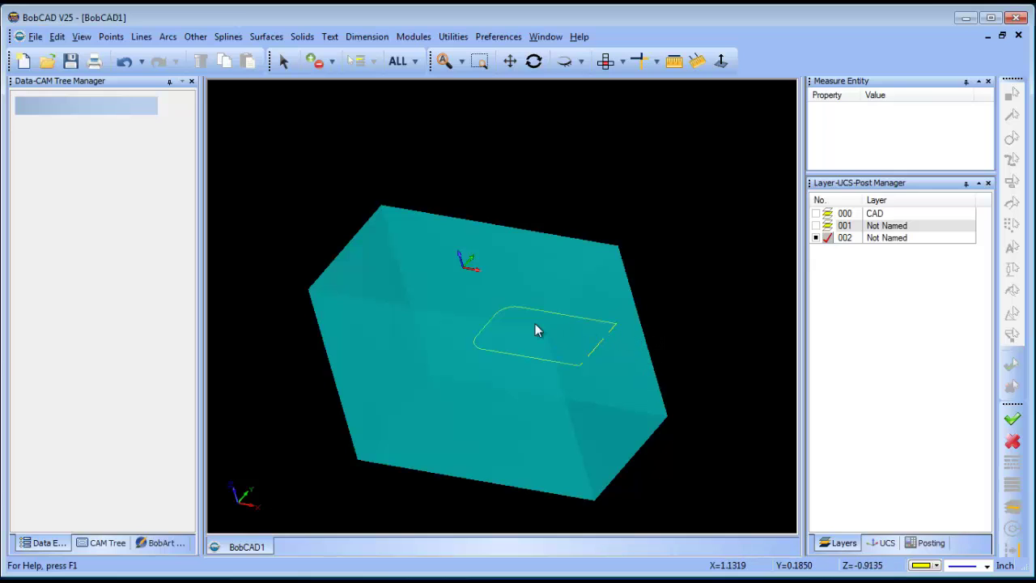
# - Insert a Mill 2 Axis Pocketing feature after Feature Profile using the extracted outline
pyautogui.click(95, 548)
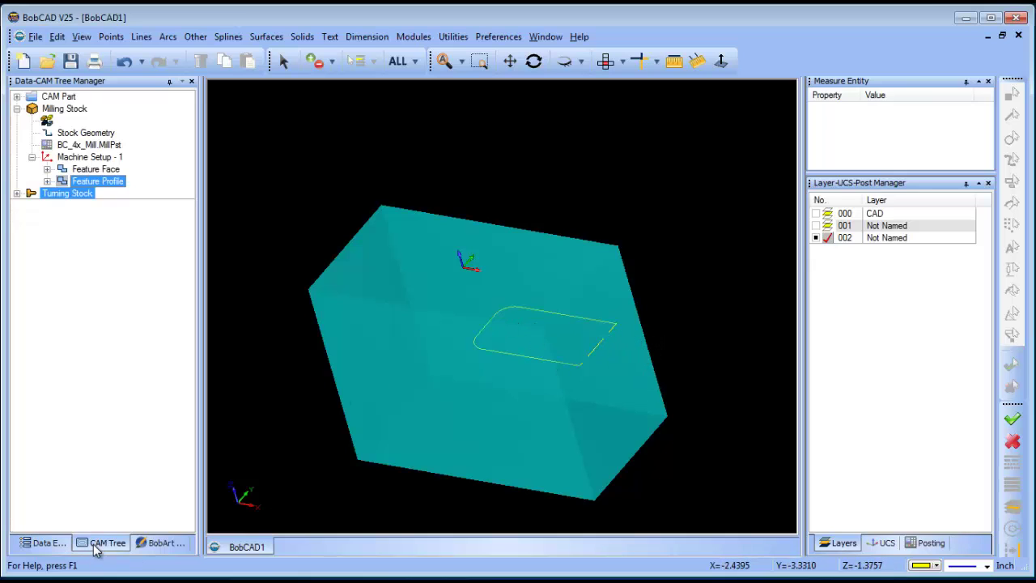
pyautogui.rightClick(93, 180)
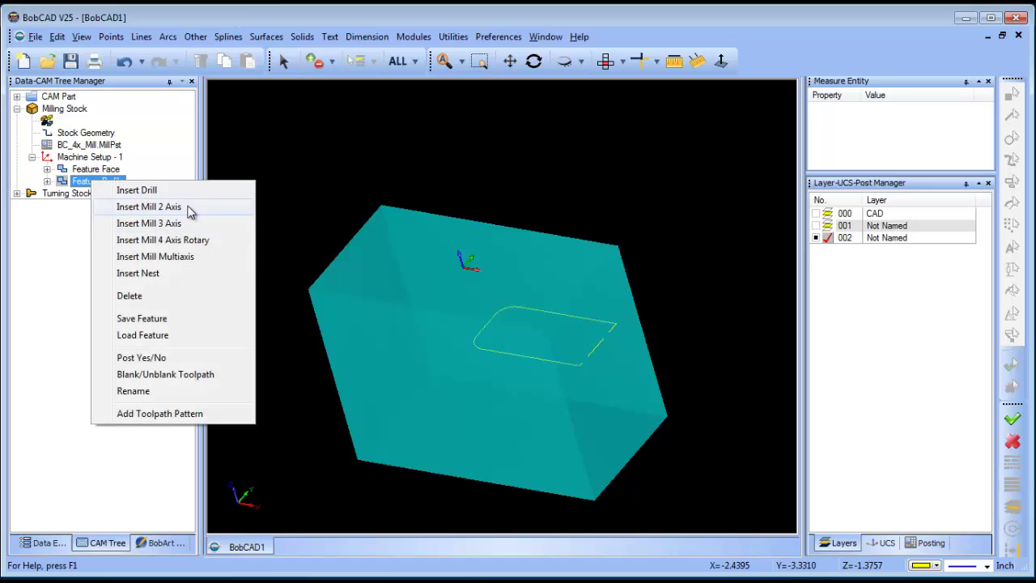
pyautogui.click(175, 207)
pyautogui.click(377, 137)
pyautogui.click(640, 526)
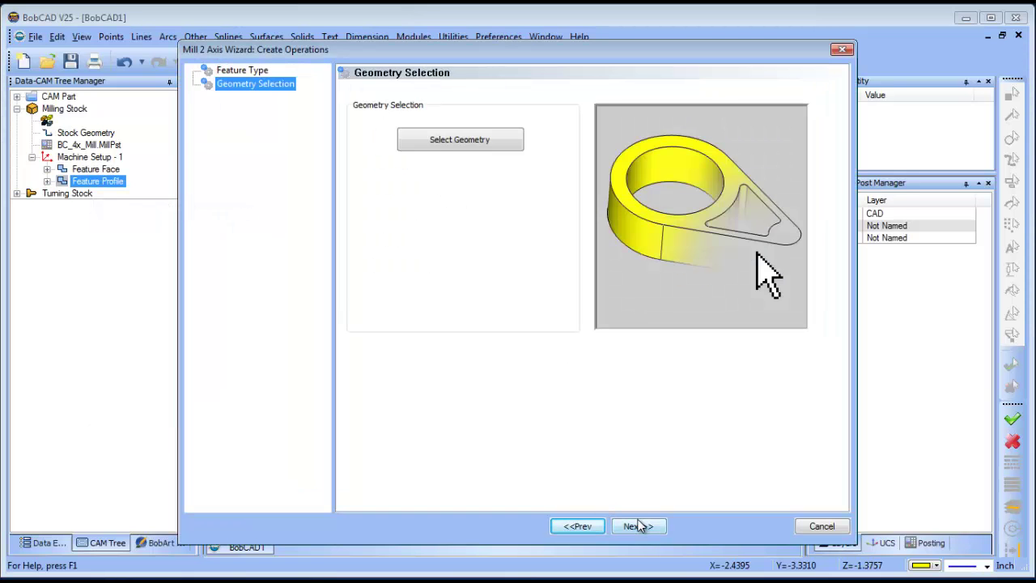
pyautogui.click(450, 151)
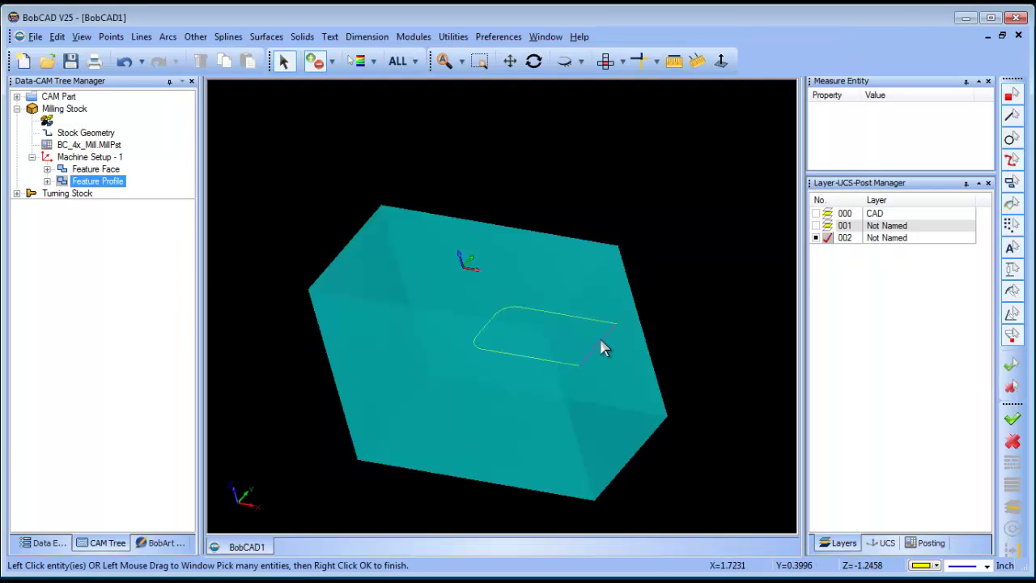
pyautogui.click(603, 348)
pyautogui.rightClick(622, 230)
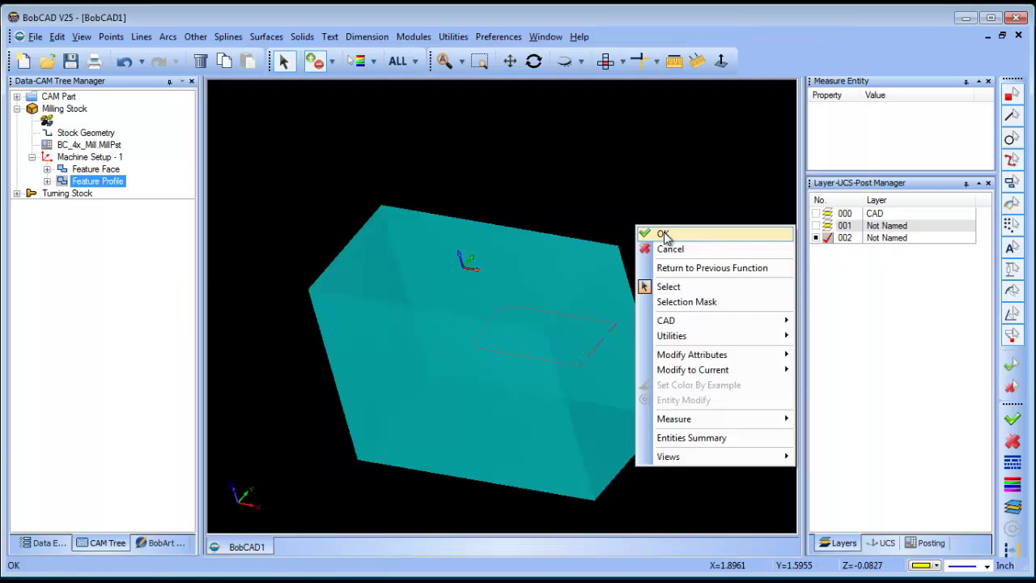
pyautogui.click(664, 232)
# - Choose the Advanced Pocket rough pattern with Adaptive Roughing left off
pyautogui.click(635, 526)
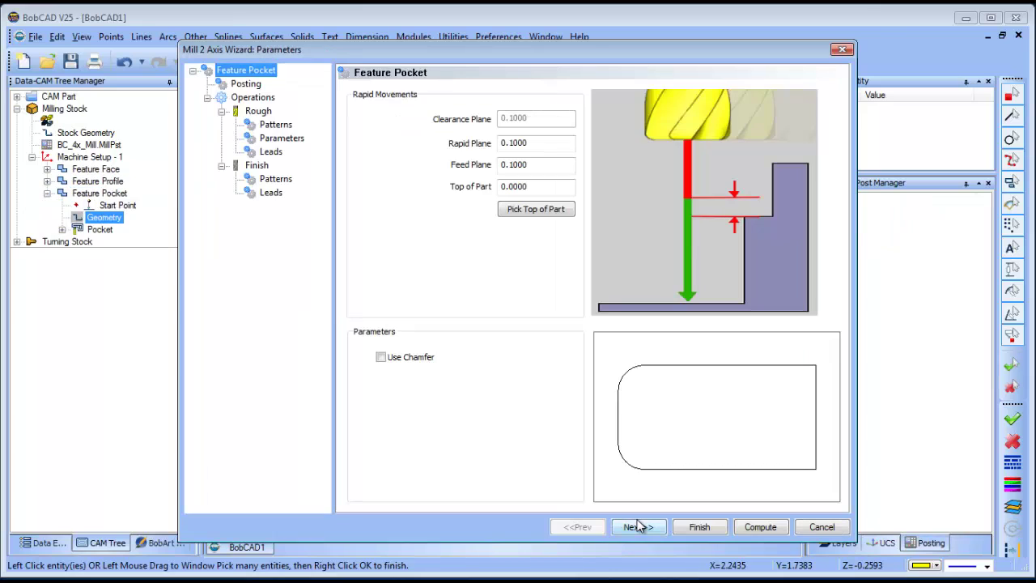
pyautogui.click(258, 111)
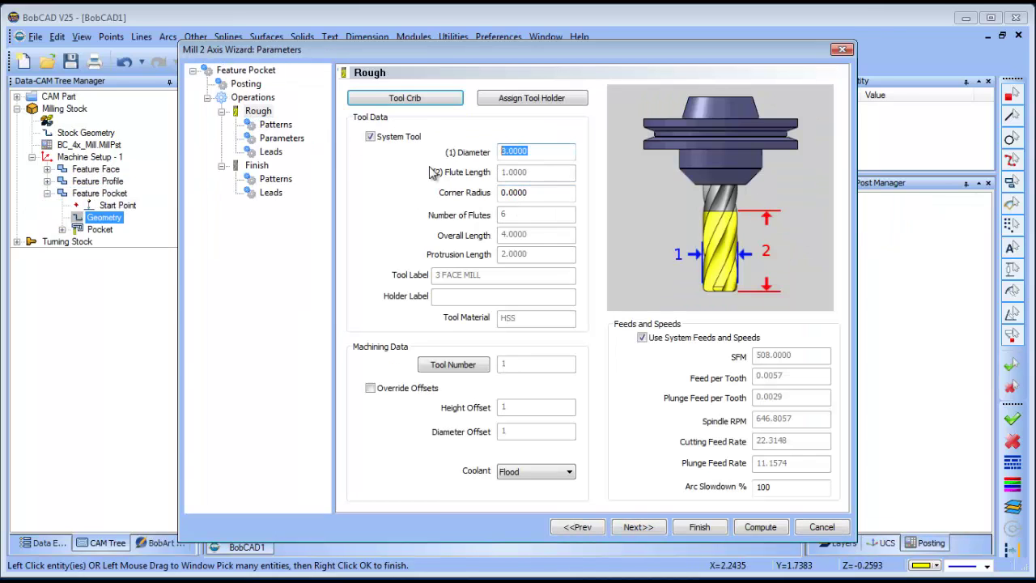
pyautogui.click(276, 125)
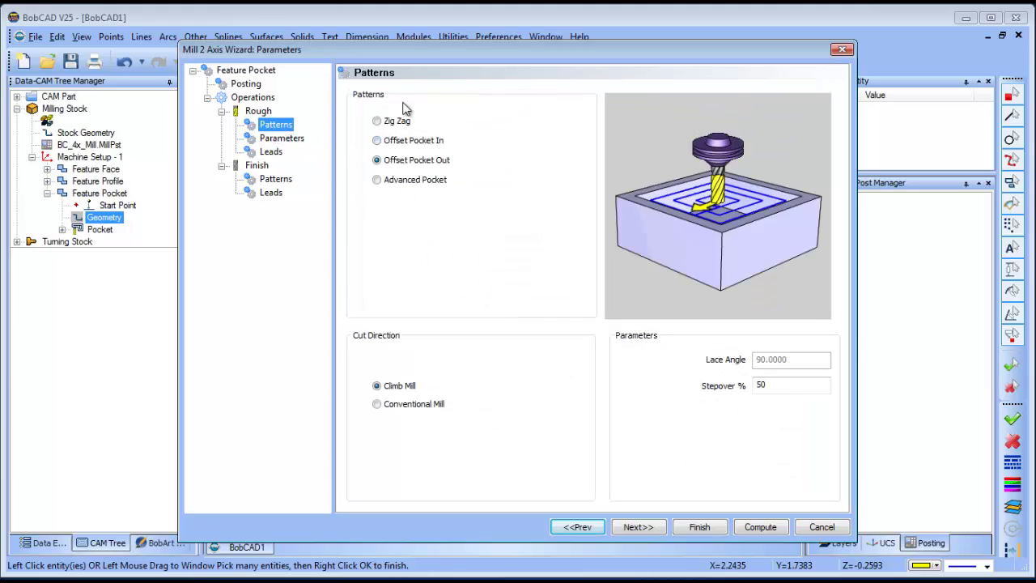
pyautogui.click(376, 179)
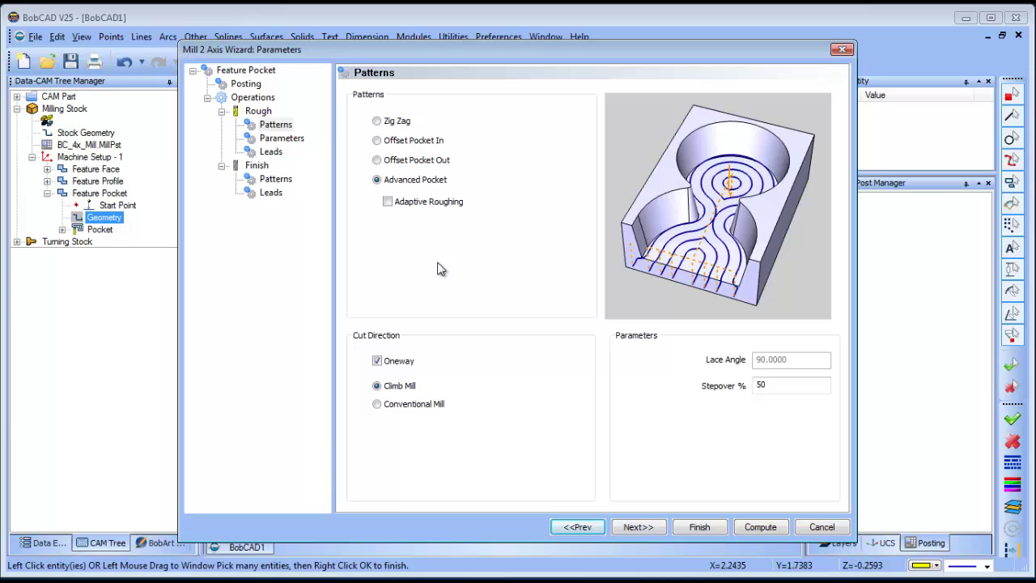
pyautogui.click(389, 202)
pyautogui.click(389, 202)
# - Pick the pocket floor for a 1.0000 total depth and compute the pocket toolpath
pyautogui.click(282, 138)
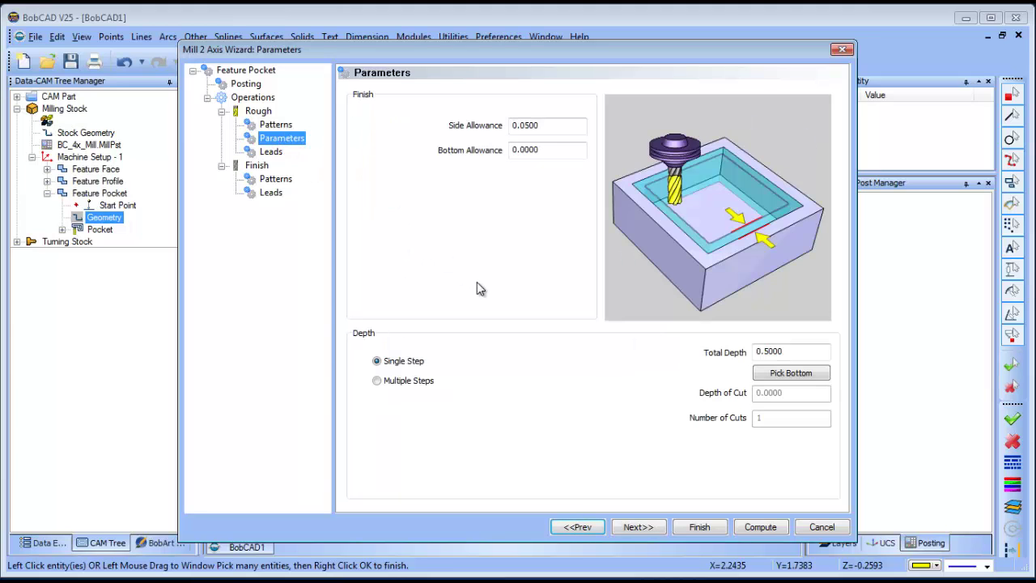
pyautogui.click(789, 373)
pyautogui.click(603, 361)
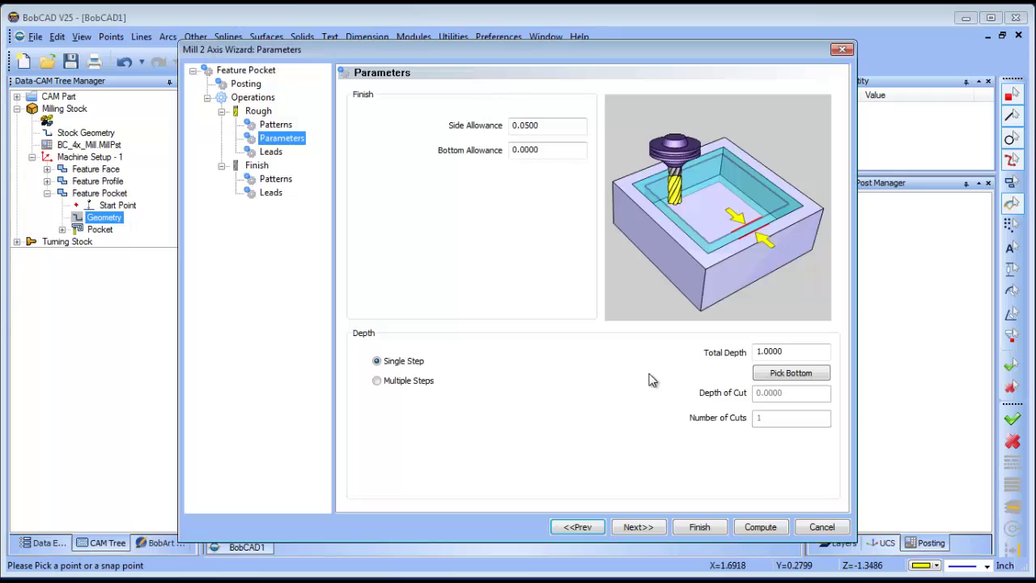
pyautogui.click(271, 151)
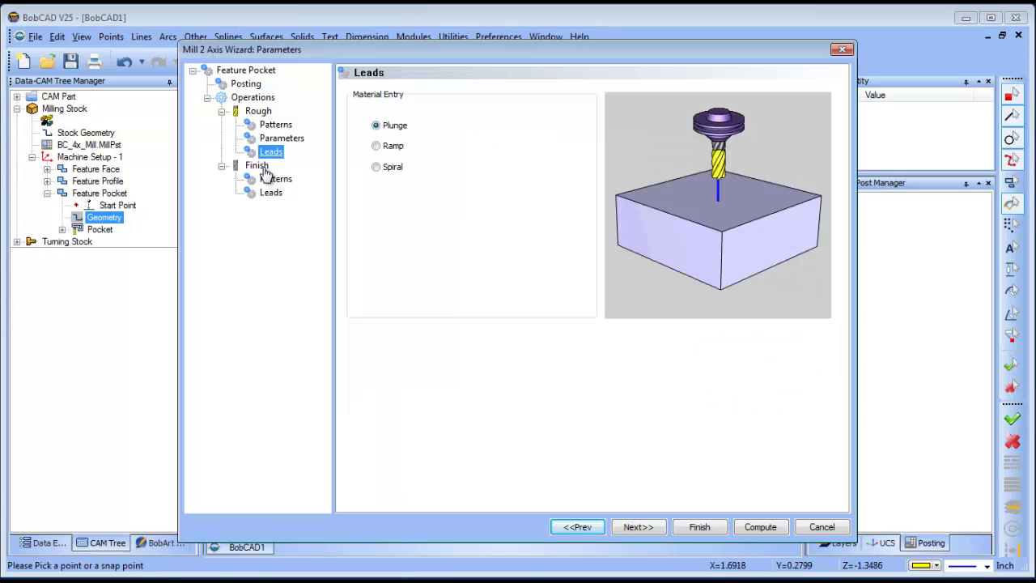
pyautogui.click(256, 165)
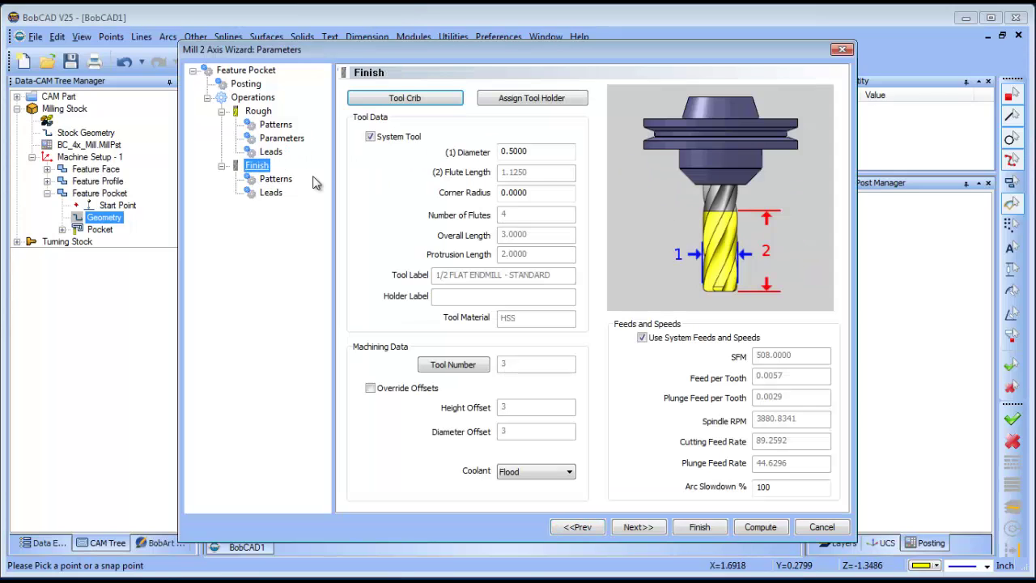
pyautogui.click(759, 526)
pyautogui.click(533, 61)
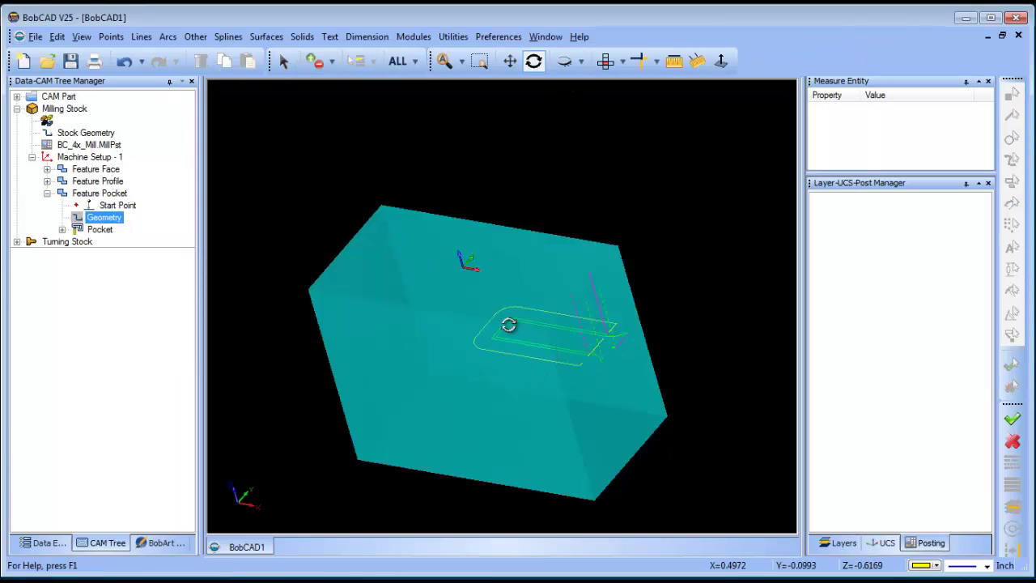
pyautogui.moveTo(509, 326); pyautogui.dragTo(575, 380)
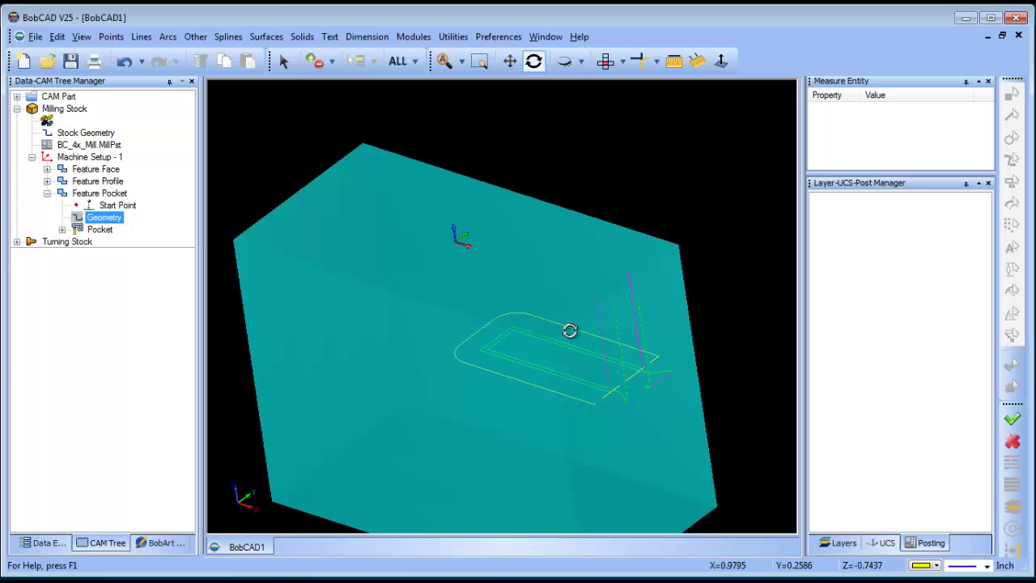
pyautogui.click(605, 61)
pyautogui.scroll(-2, 626, 294)
pyautogui.scroll(2, 638, 305)
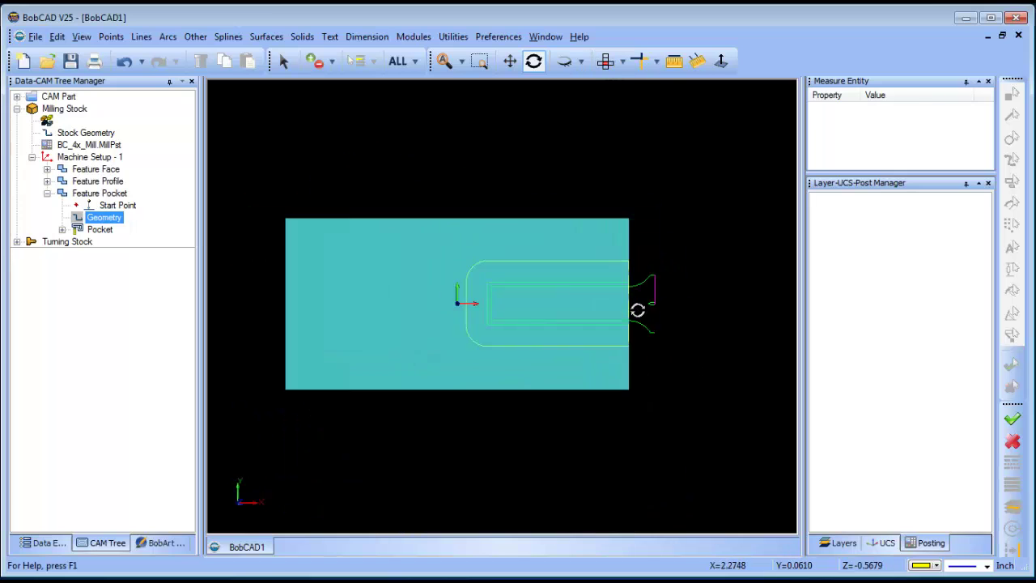
pyautogui.moveTo(639, 305); pyautogui.dragTo(557, 308, button='middle')
pyautogui.scroll(2, 589, 238)
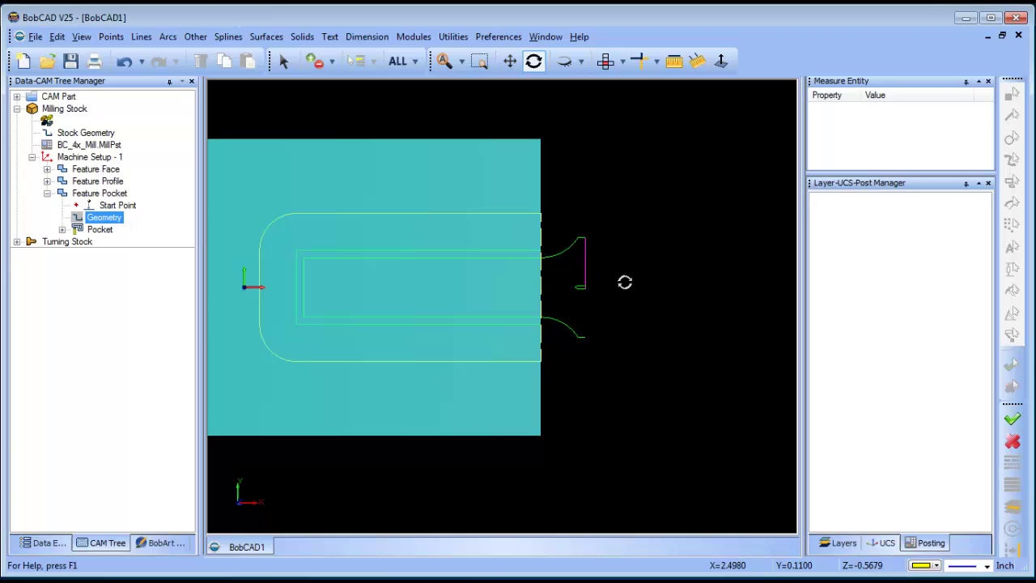
pyautogui.moveTo(504, 375); pyautogui.dragTo(528, 259)
# - Turn on Adaptive Roughing in the Pocket's Rough patterns and recompute the toolpath
pyautogui.rightClick(101, 231)
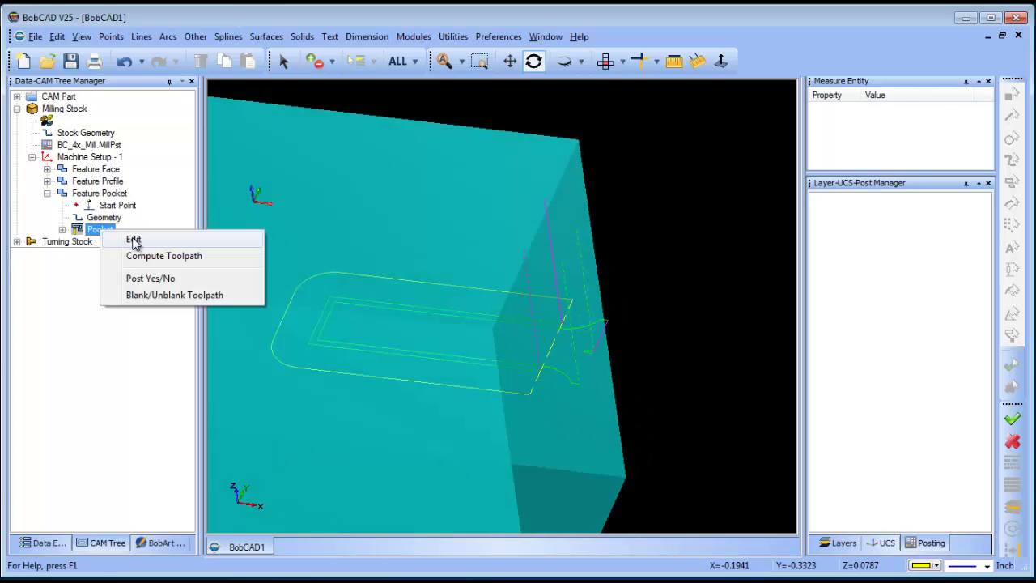
pyautogui.click(134, 240)
pyautogui.click(275, 124)
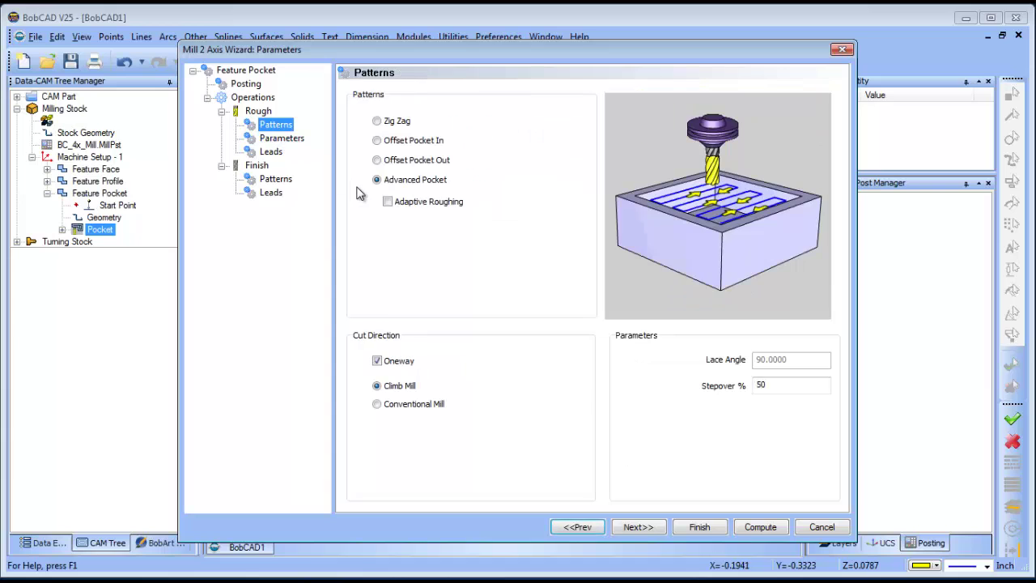
pyautogui.click(388, 202)
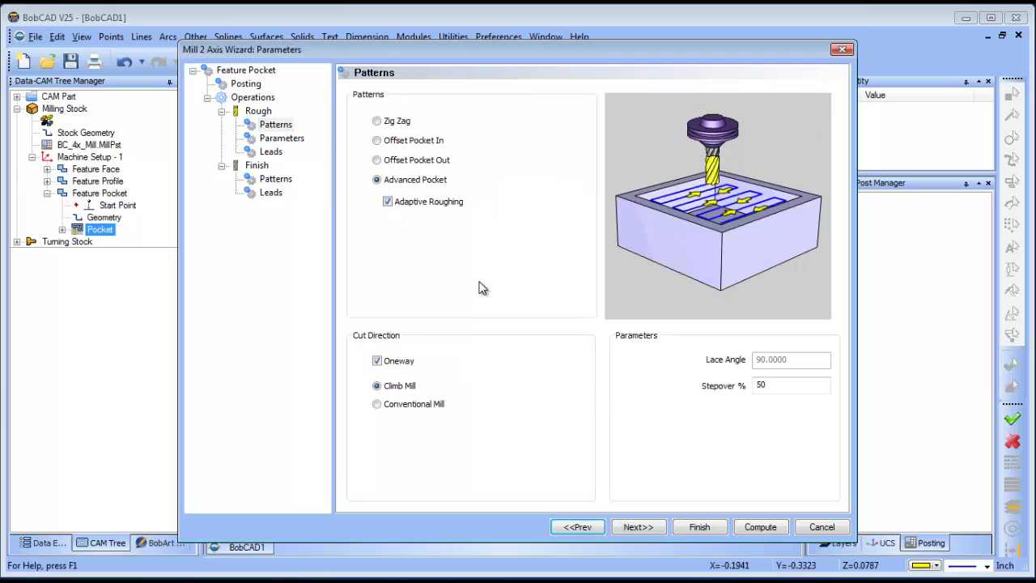
pyautogui.click(759, 527)
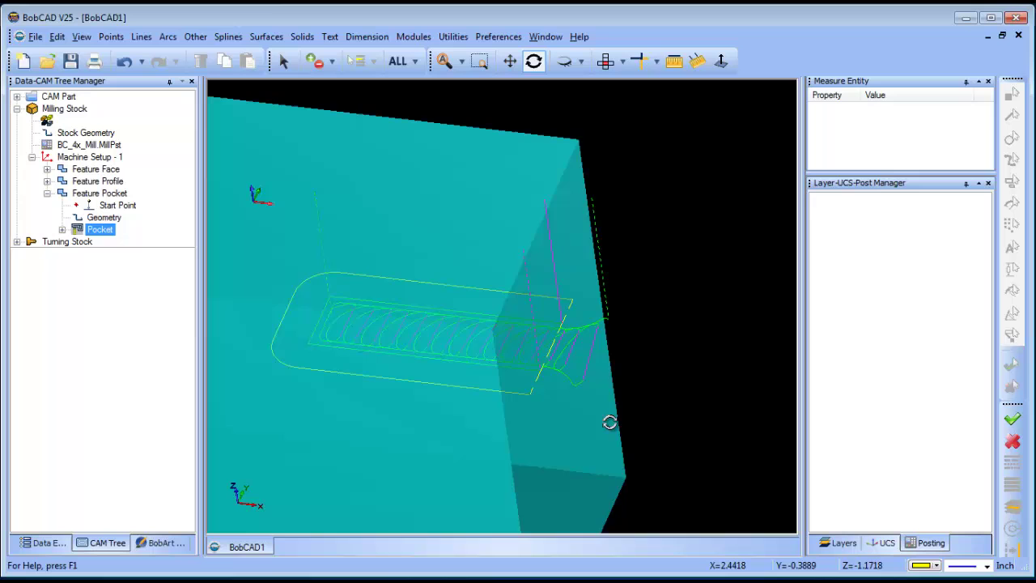
# - Make layer 001 visible to show the yellow solid stock around the adaptive pocket toolpath
pyautogui.moveTo(497, 310); pyautogui.dragTo(481, 326)
pyautogui.click(841, 542)
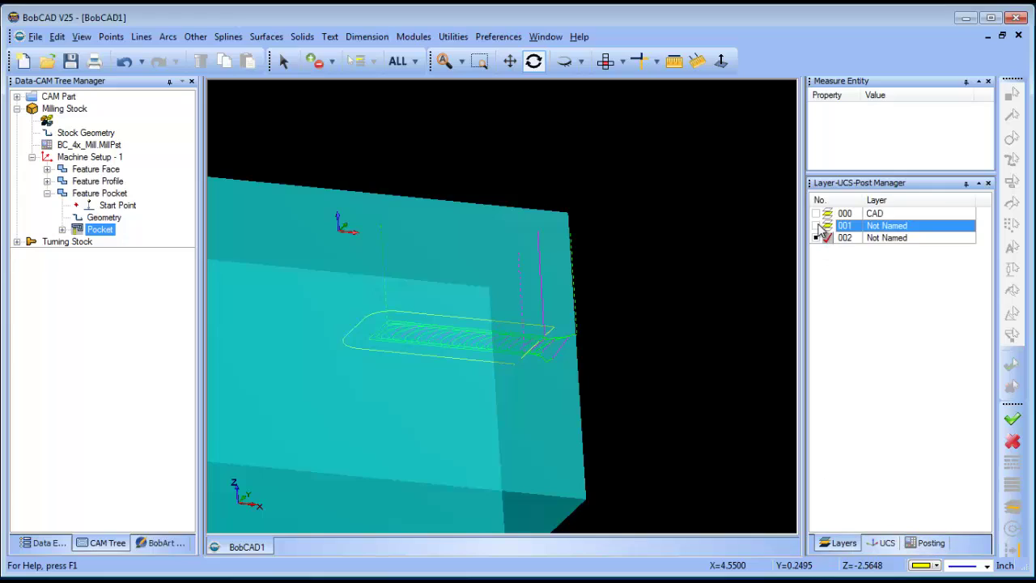
pyautogui.click(816, 226)
pyautogui.moveTo(536, 359); pyautogui.dragTo(416, 331)
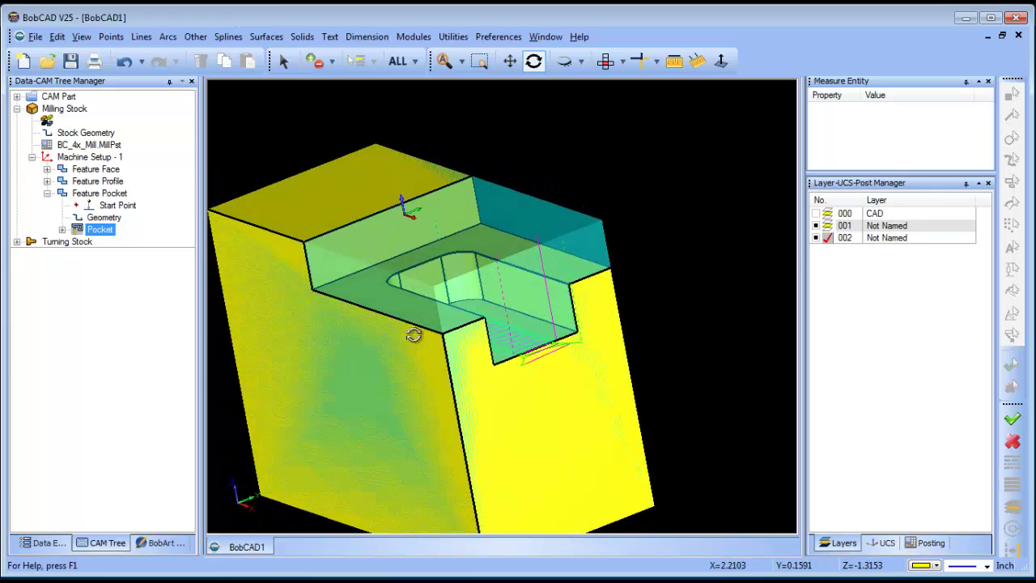
# - Set the pocket's top of part to -0.5 by picking the pocket's top edge
pyautogui.rightClick(103, 231)
pyautogui.click(139, 238)
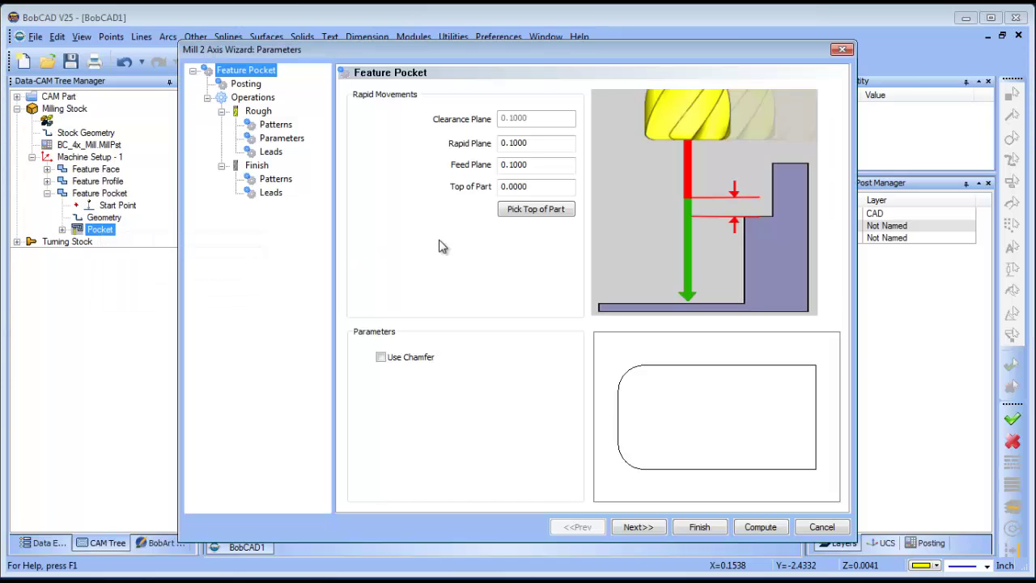
pyautogui.click(534, 209)
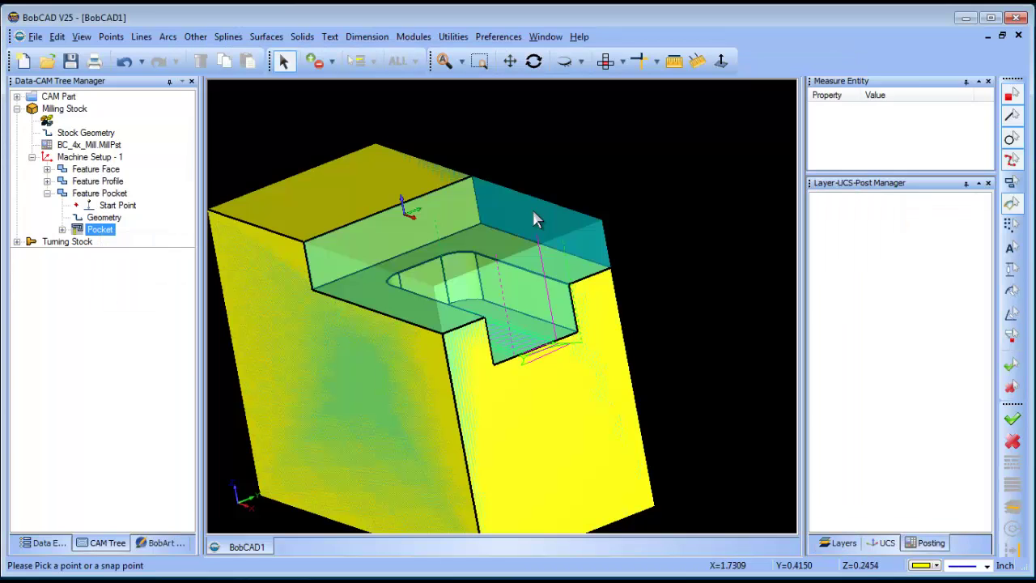
pyautogui.click(482, 321)
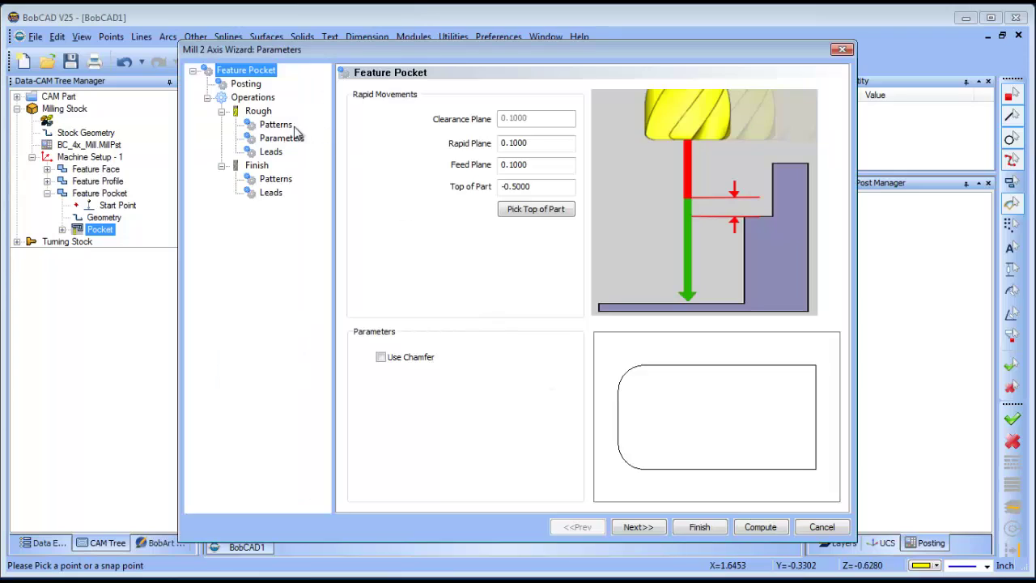
# - Set the pocket depth to 0.5 from its bottom edge, cut in two 0.25 steps, and recompute
pyautogui.click(281, 138)
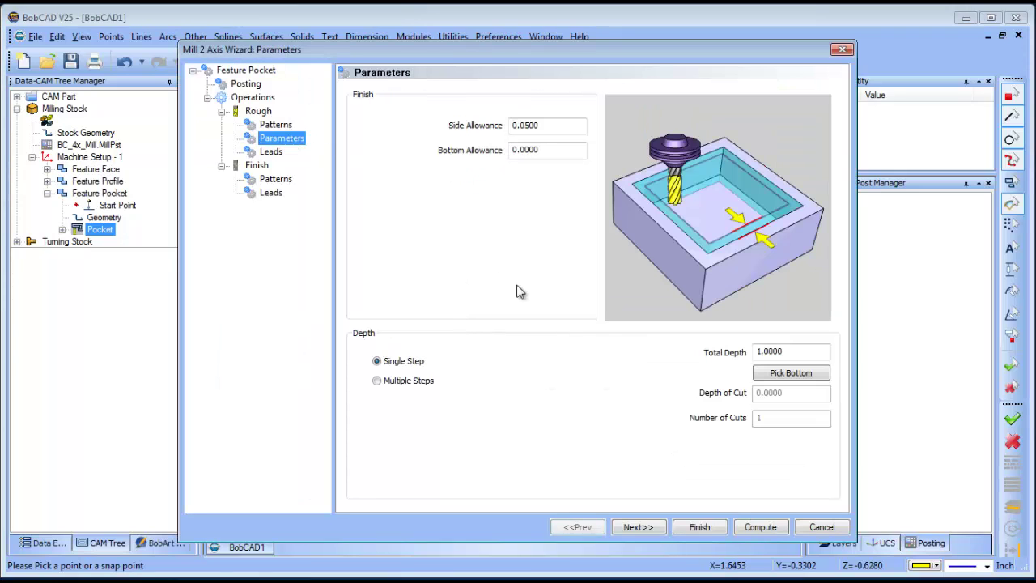
pyautogui.click(790, 373)
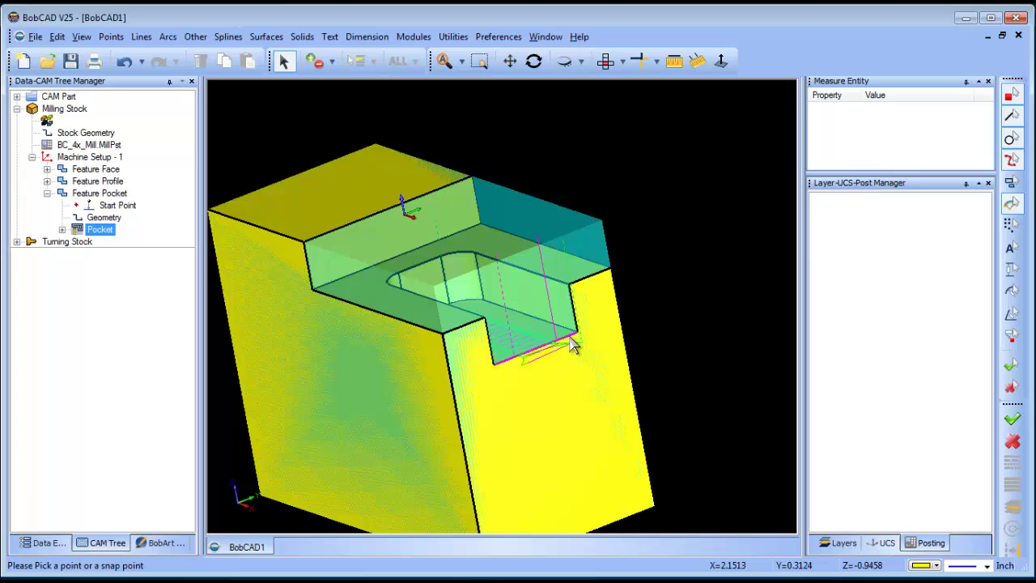
pyautogui.click(571, 344)
pyautogui.click(392, 382)
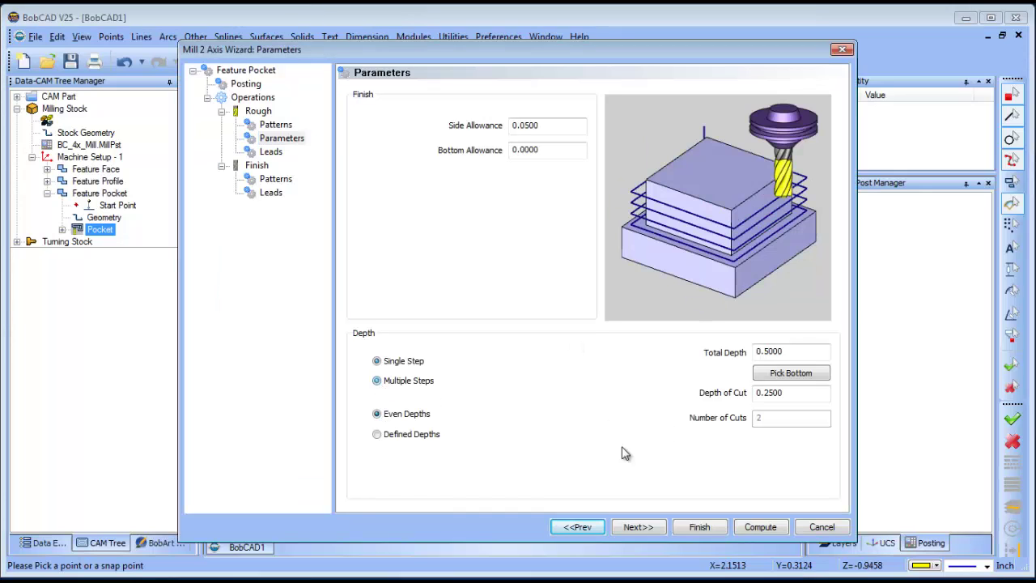
pyautogui.click(760, 527)
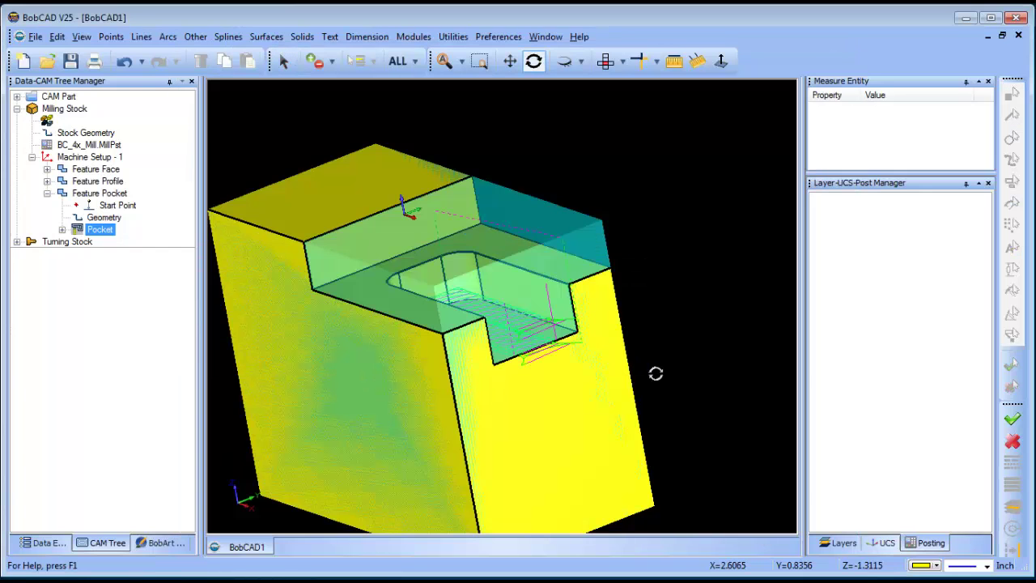
# - Hide the pocket roughing toolpath
pyautogui.moveTo(458, 311); pyautogui.dragTo(561, 342)
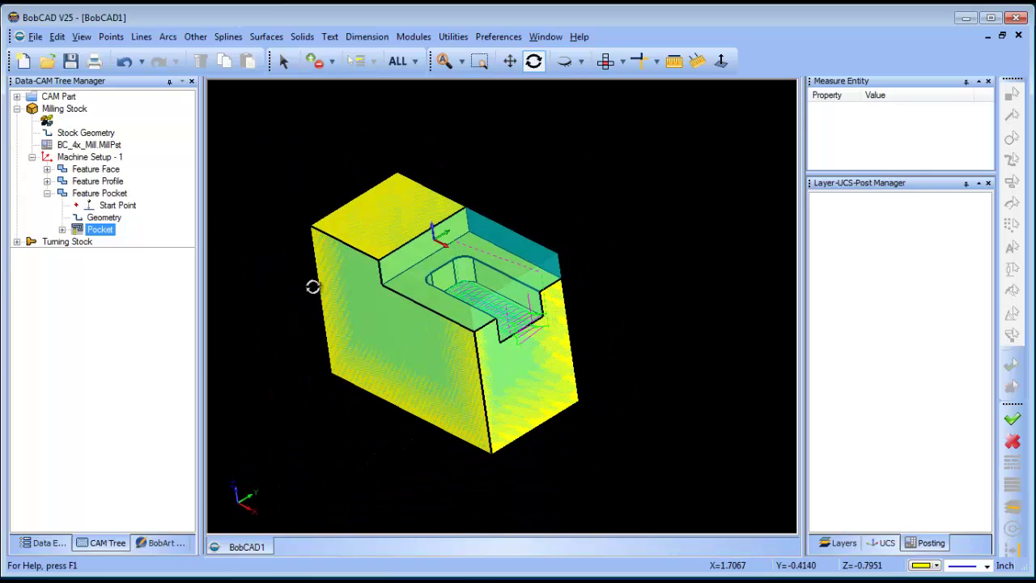
pyautogui.click(62, 229)
pyautogui.rightClick(113, 241)
pyautogui.click(146, 266)
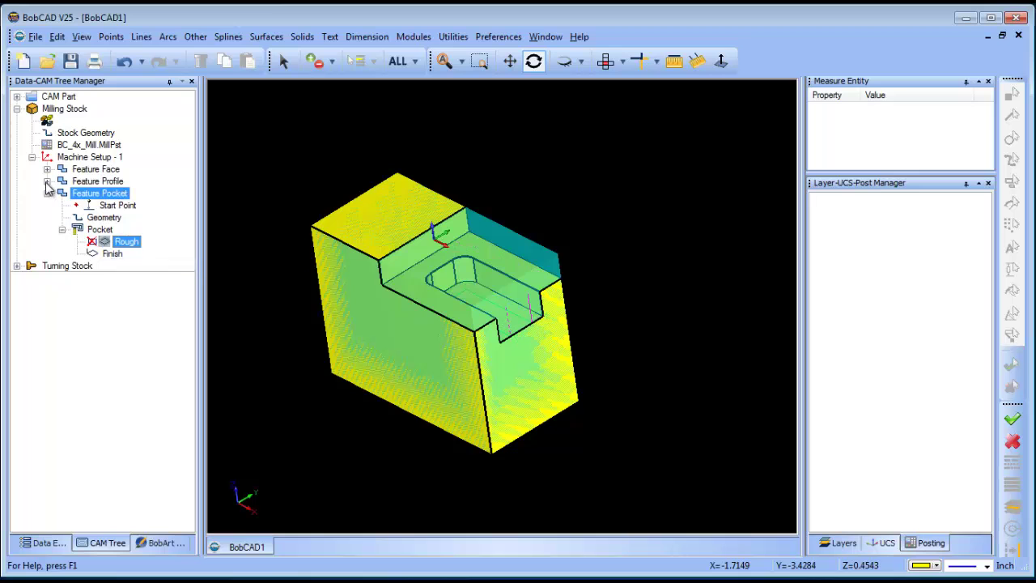
# - Show the profile and facing roughing toolpaths on the stock
pyautogui.click(47, 181)
pyautogui.rightClick(123, 229)
pyautogui.click(157, 256)
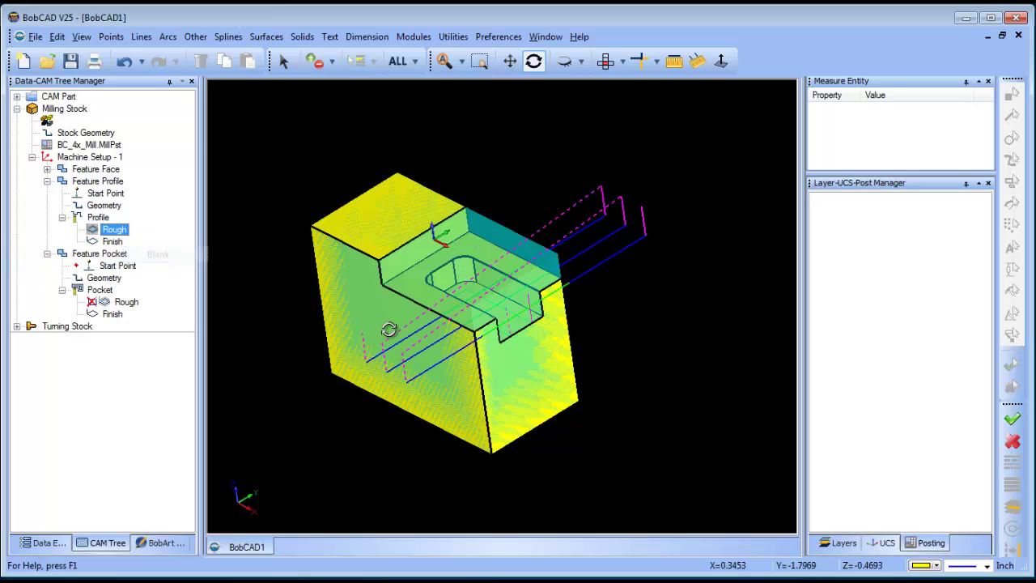
pyautogui.click(47, 169)
pyautogui.click(62, 192)
pyautogui.rightClick(129, 206)
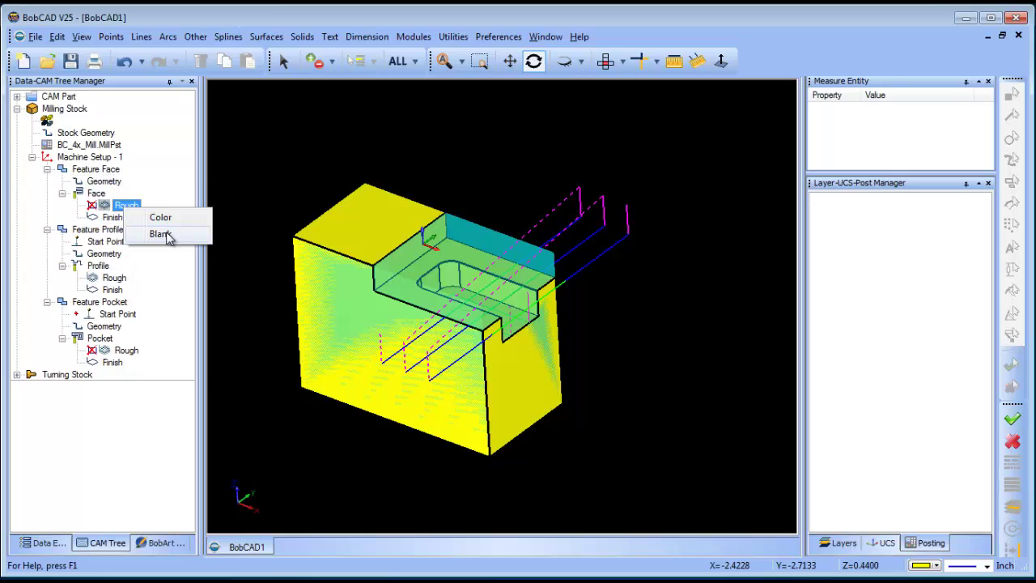
pyautogui.click(162, 235)
pyautogui.moveTo(441, 366); pyautogui.dragTo(348, 360)
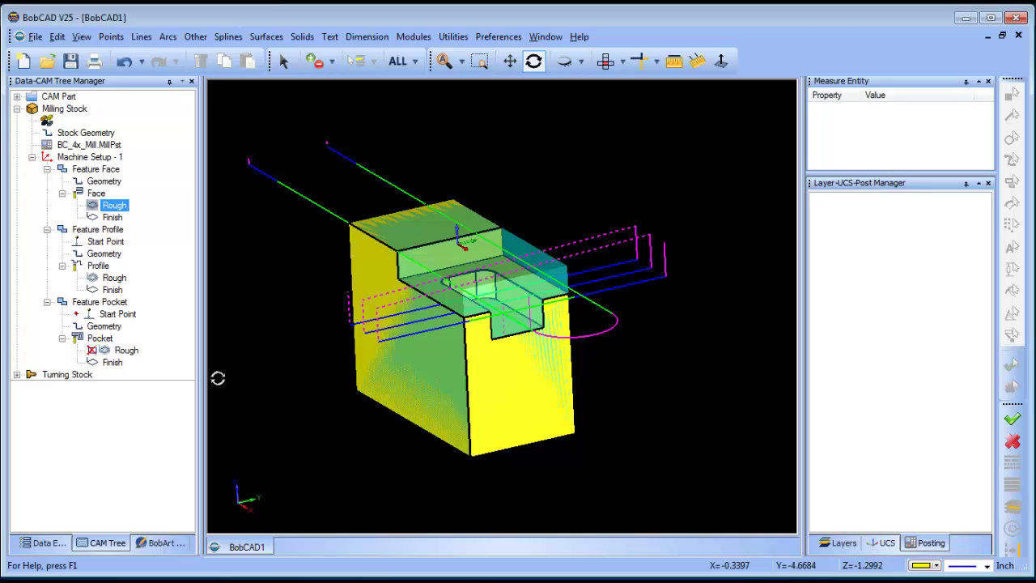
pyautogui.click(104, 325)
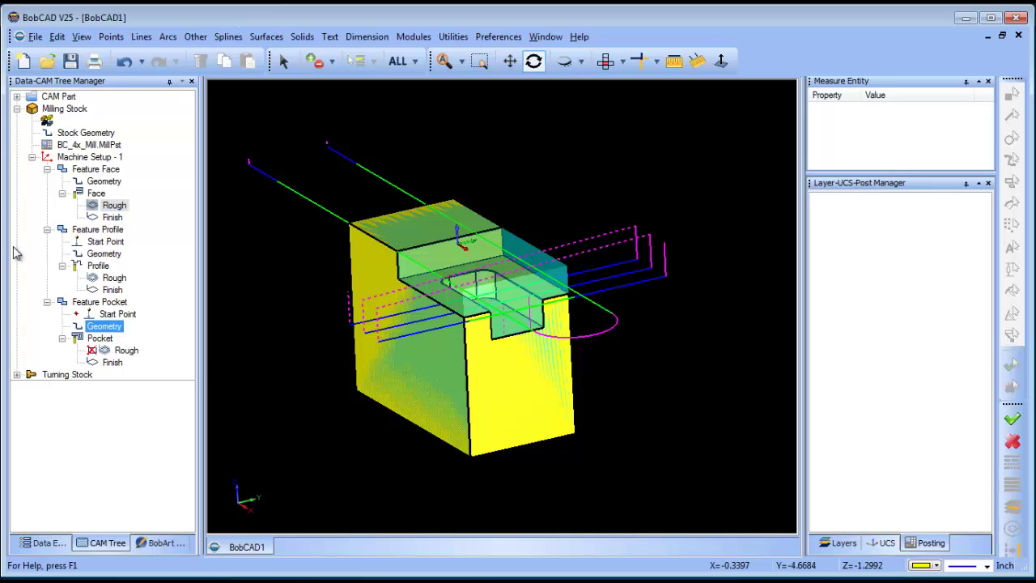